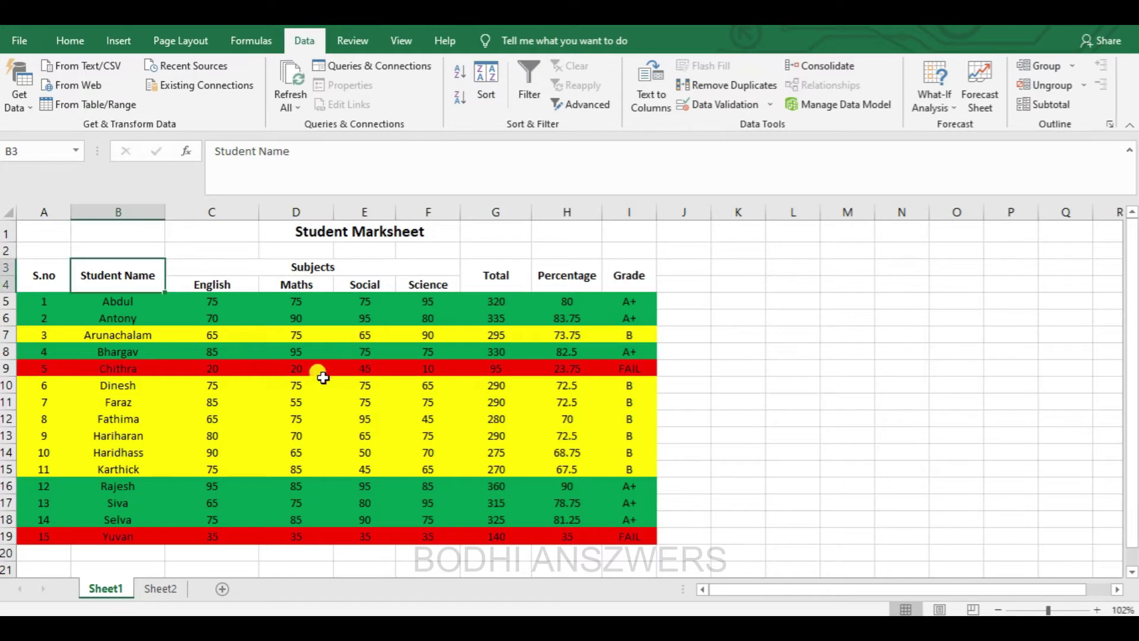
Turn on filtering for the Student Marksheet table.
left_click(367, 369)
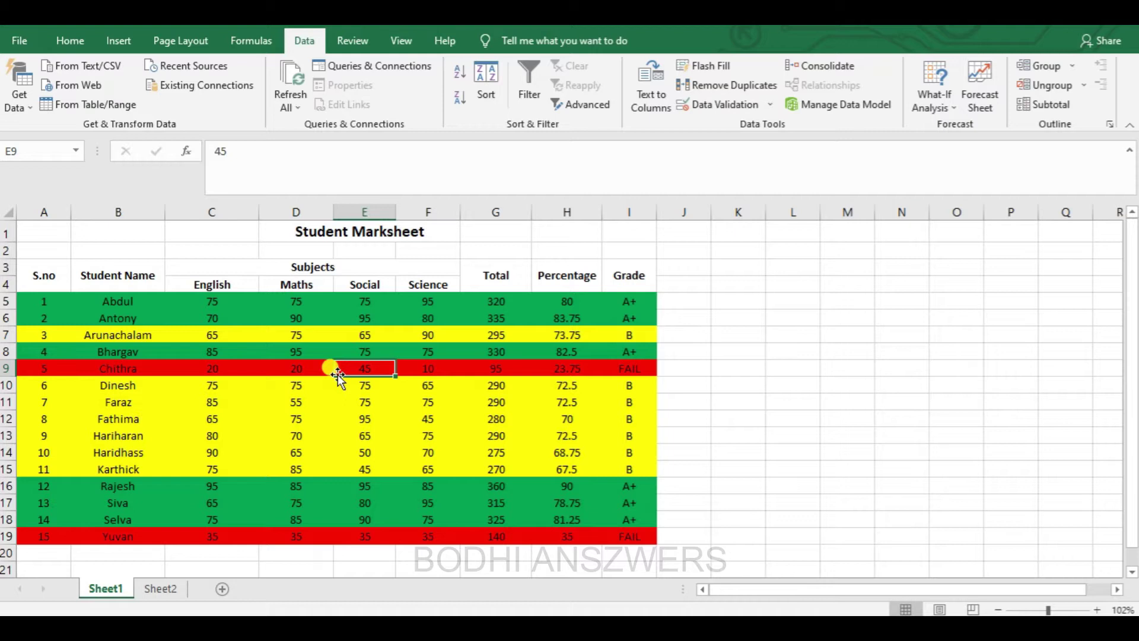
left_click(537, 103)
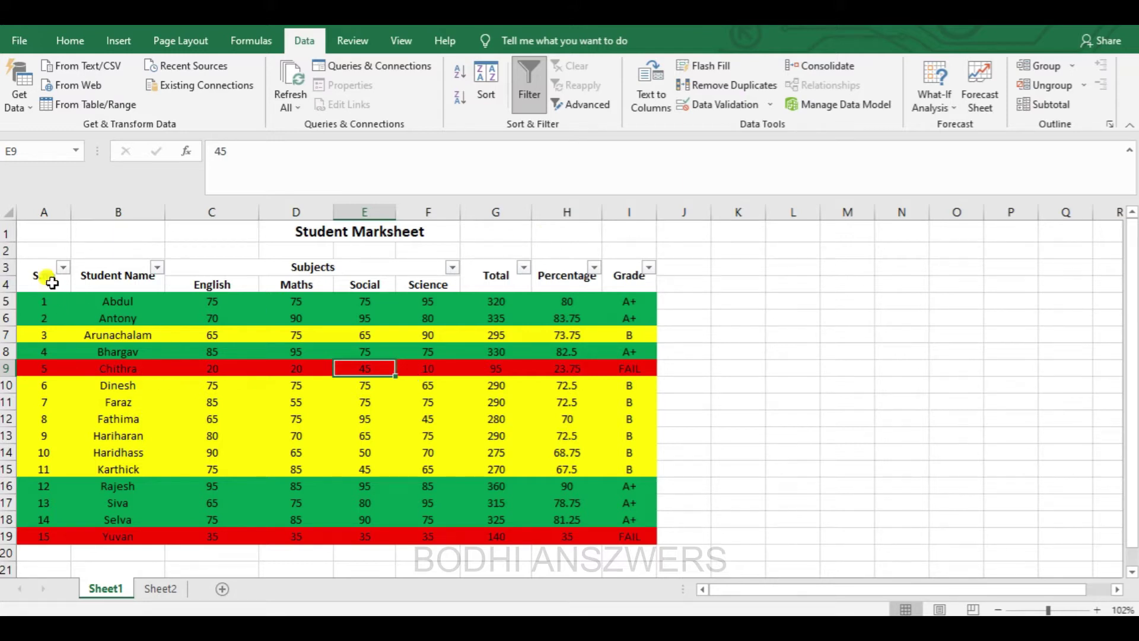
Go through the S.no, Student Name, Total, Percentage and Grade headers to examine which columns can be filtered.
left_click(50, 277)
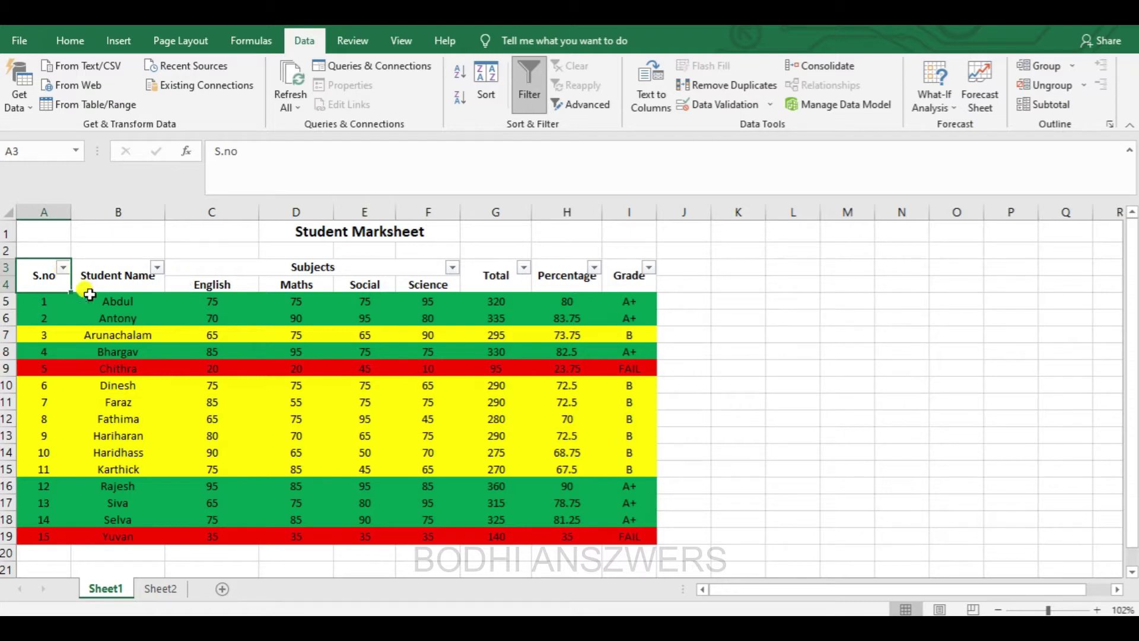
left_click(94, 272)
left_click(490, 270)
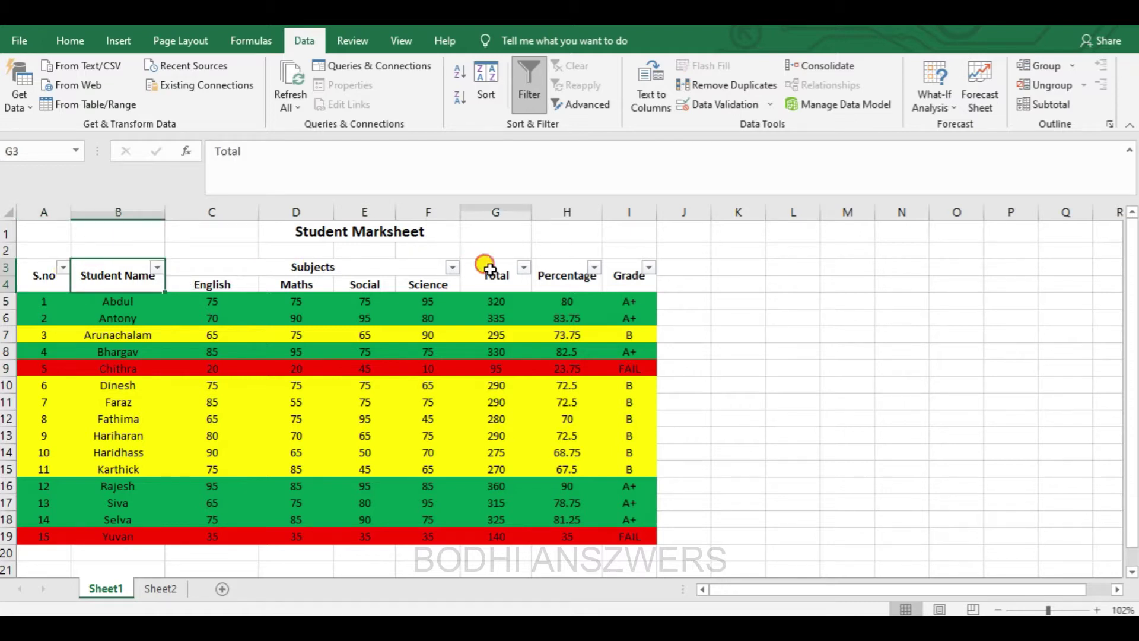
left_click(567, 273)
left_click(624, 275)
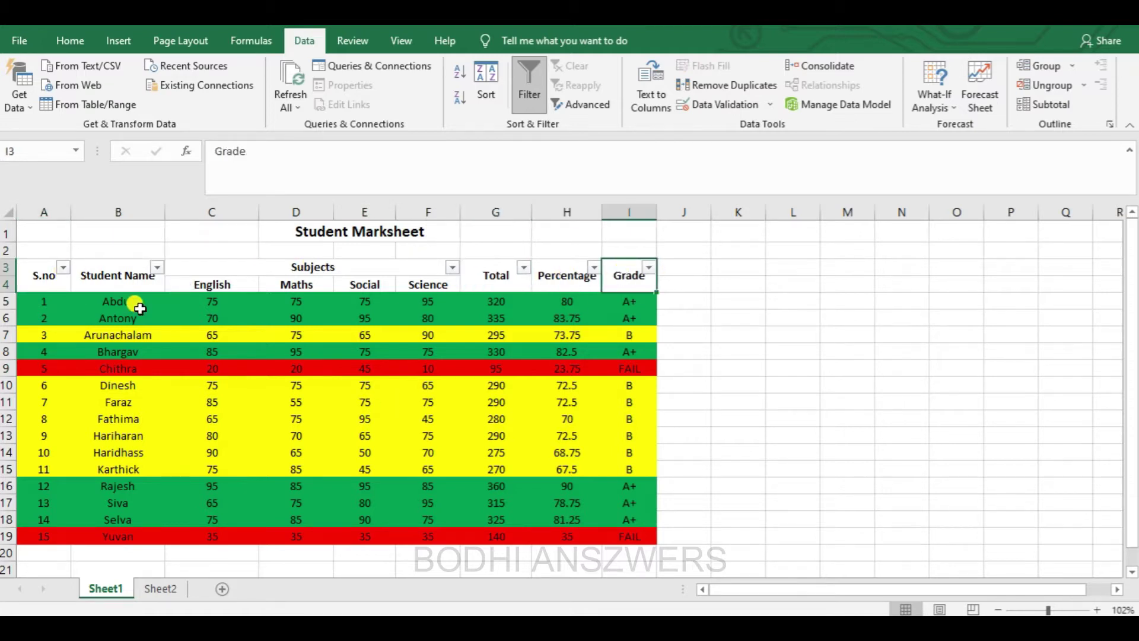
left_click(38, 273)
left_click(127, 264)
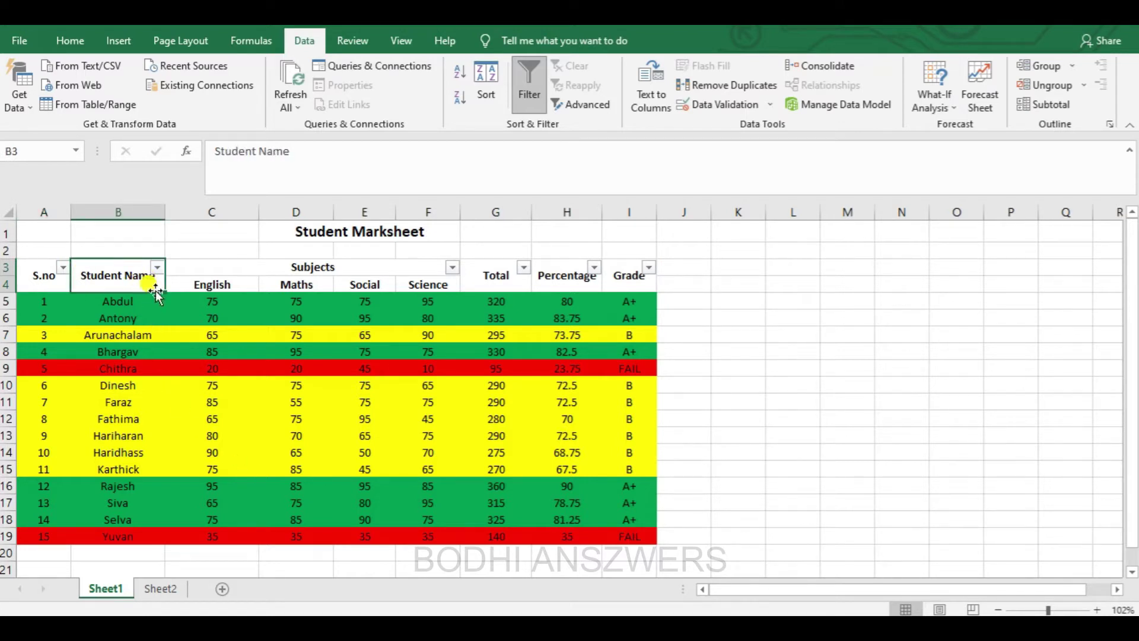
Filter the Student Name column by searching for the name of the student with S.no 13, and clear that filter again.
left_click(157, 268)
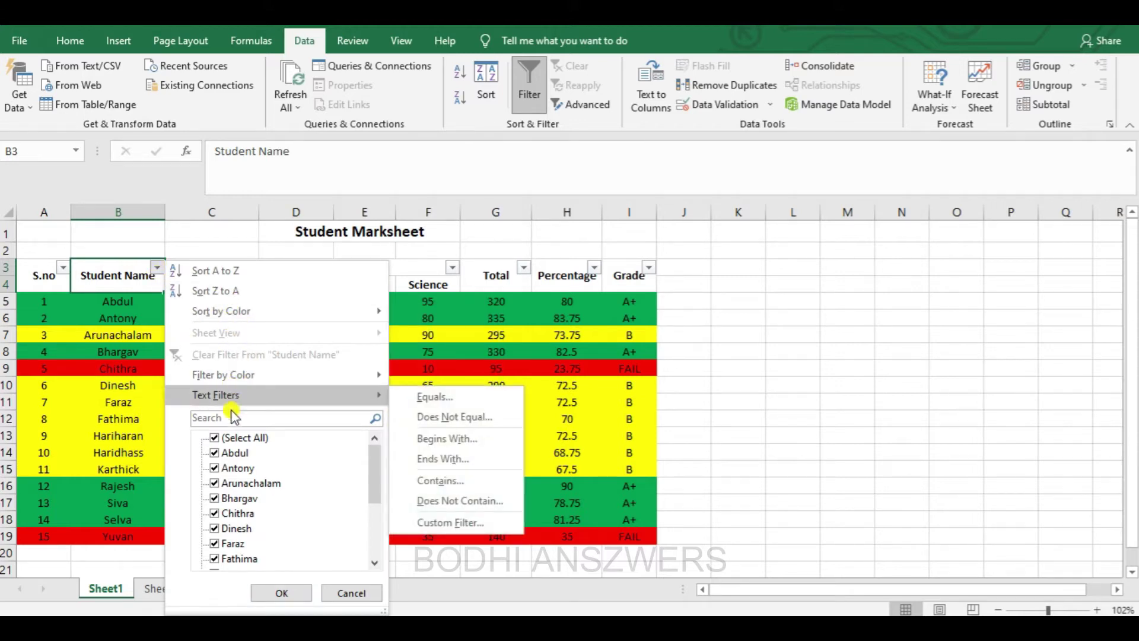
mouse_move(230, 398)
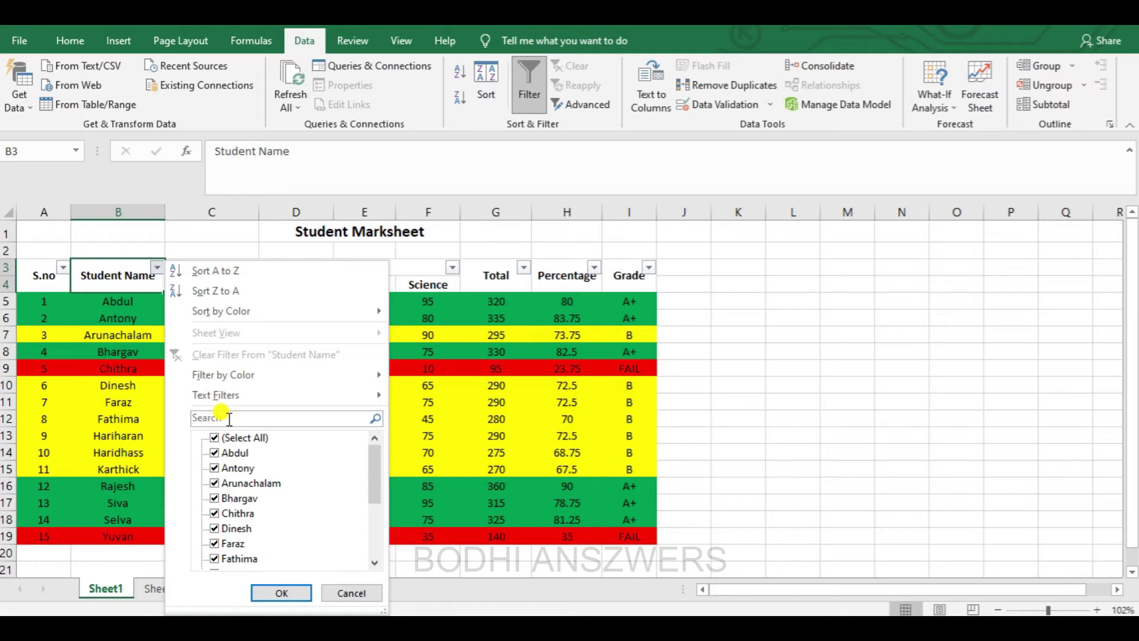
left_click(230, 419)
type("Siva")
left_click(282, 593)
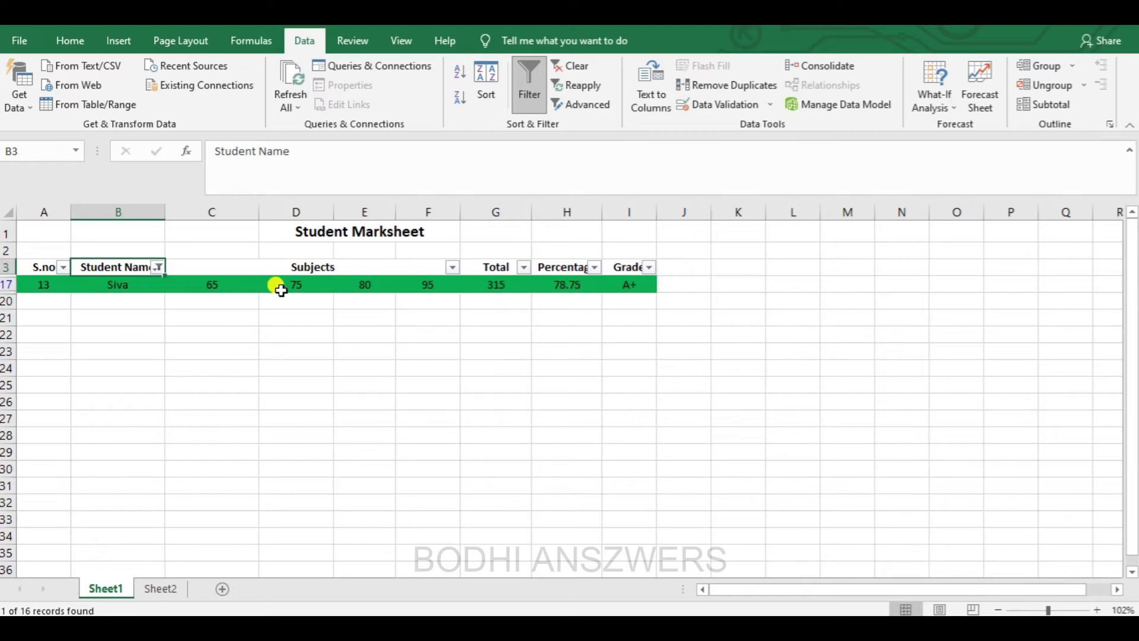
left_click(156, 268)
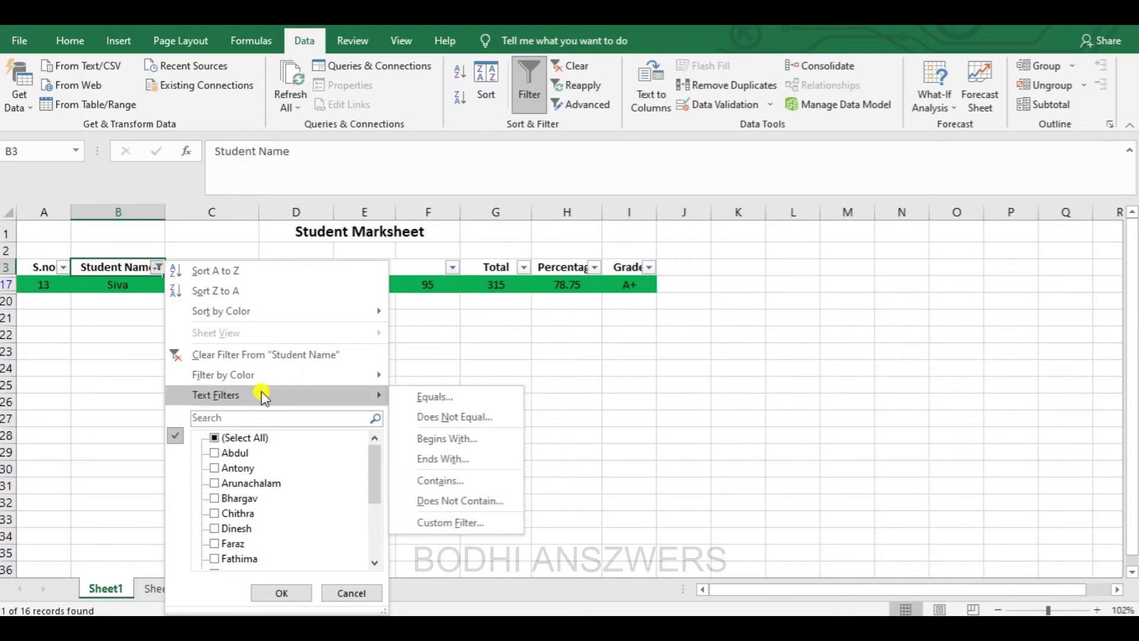
left_click(225, 356)
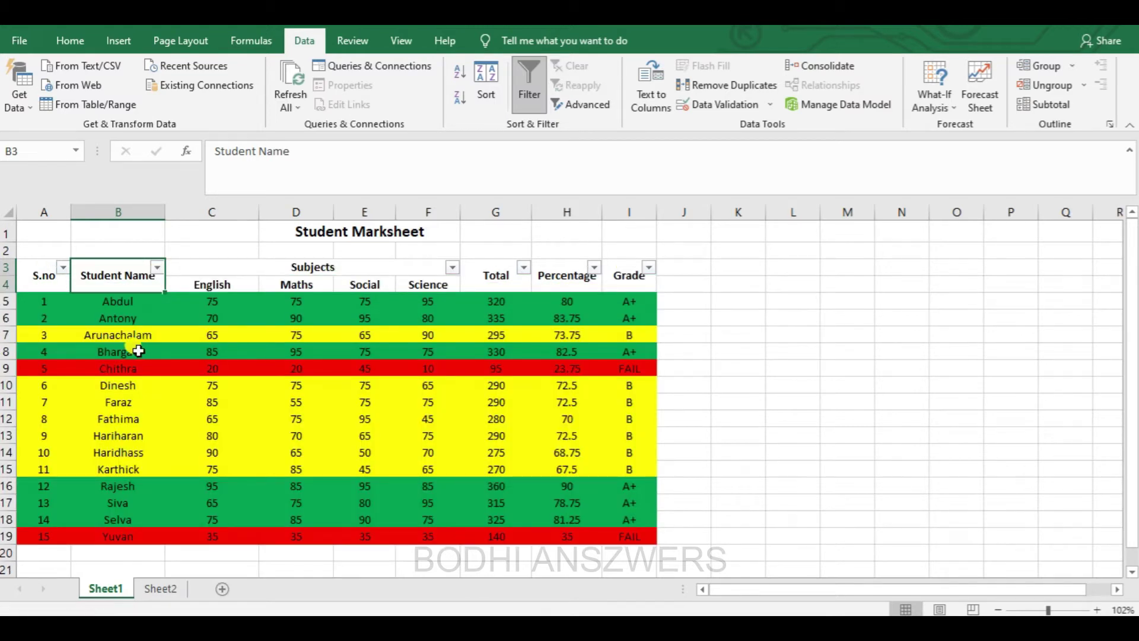
Apply a text filter to the Student Name column that shows only names beginning with "A".
left_click(159, 270)
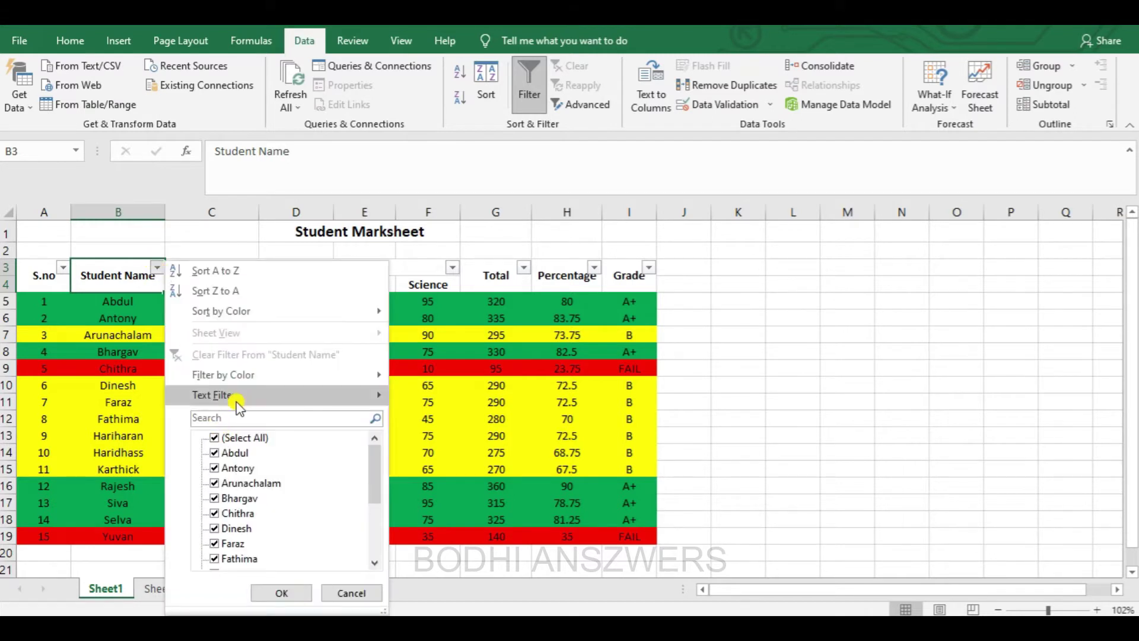
mouse_move(229, 402)
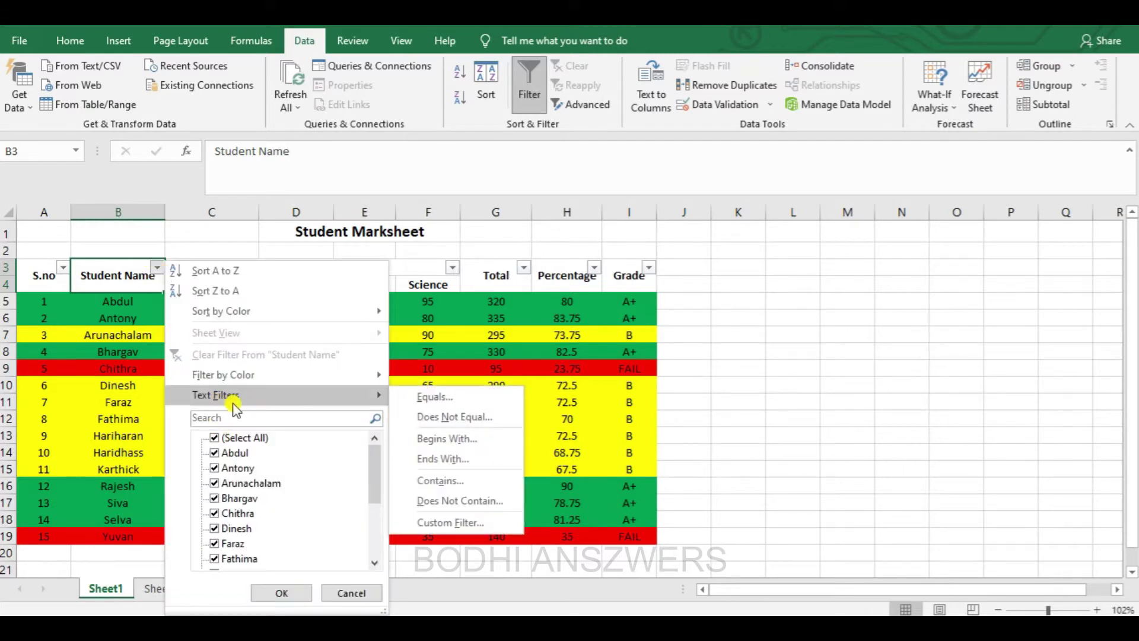
left_click(241, 416)
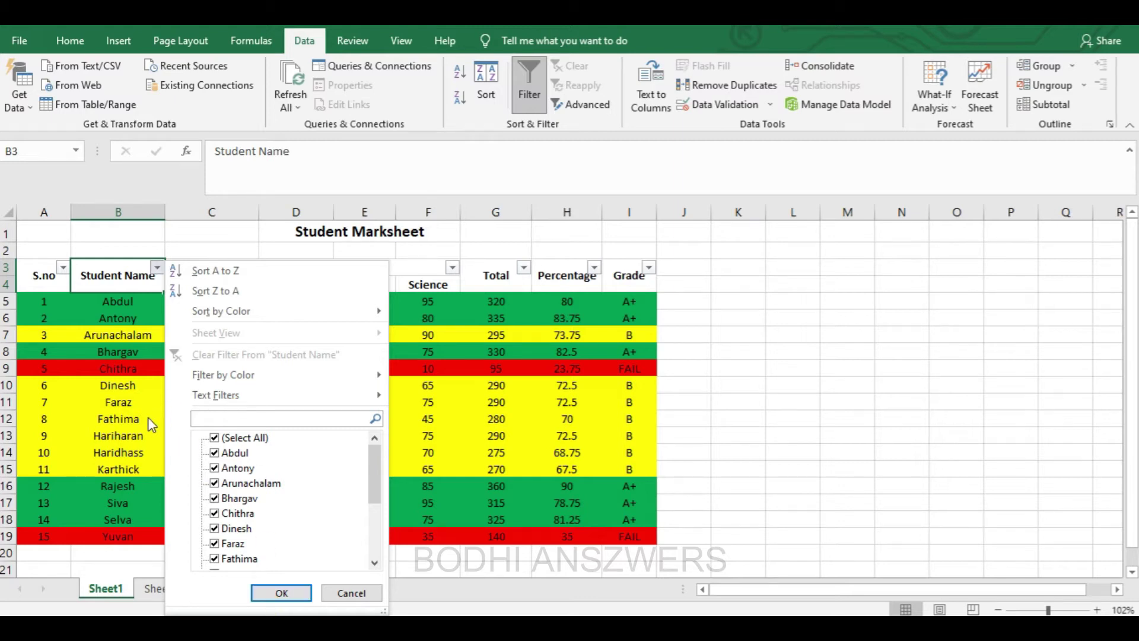
left_click(229, 396)
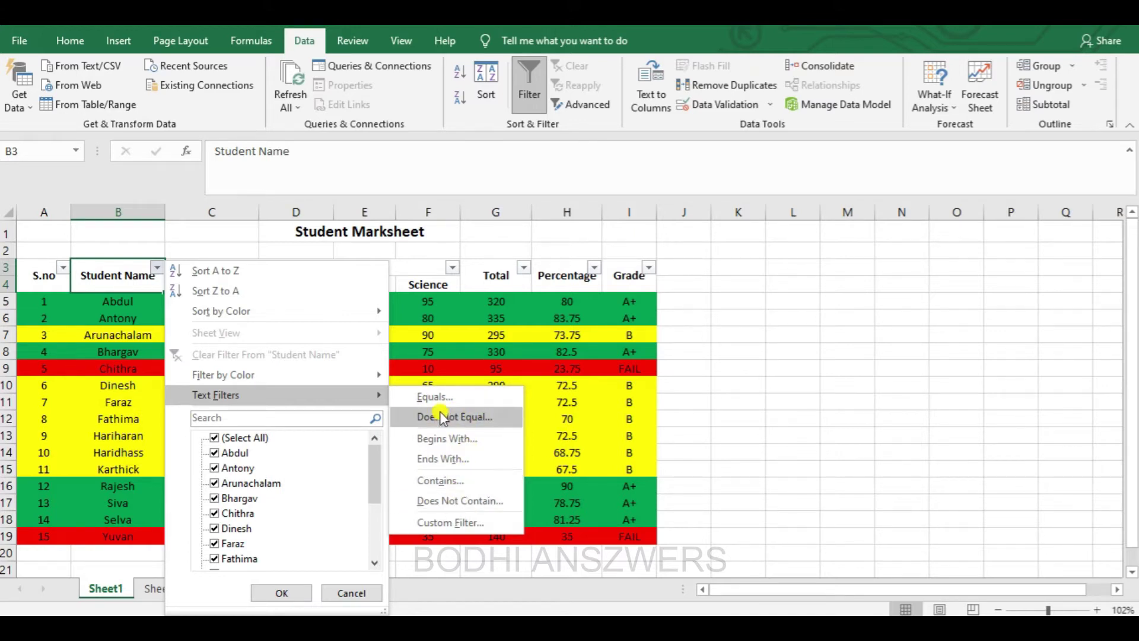
left_click(438, 440)
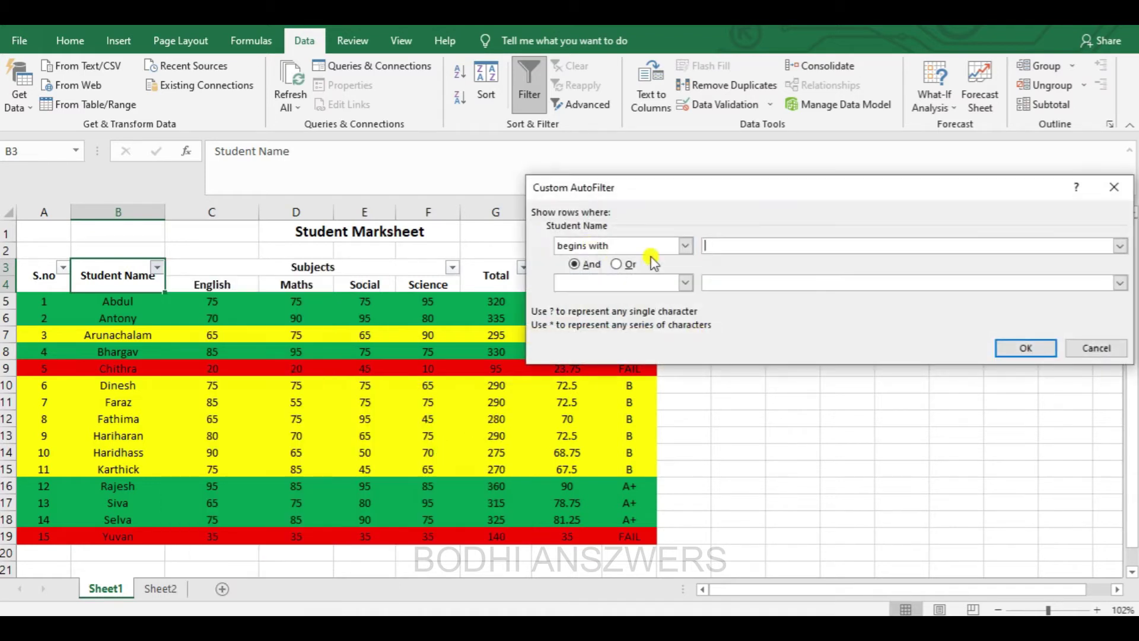
left_click(754, 248)
type("A")
left_click(1027, 349)
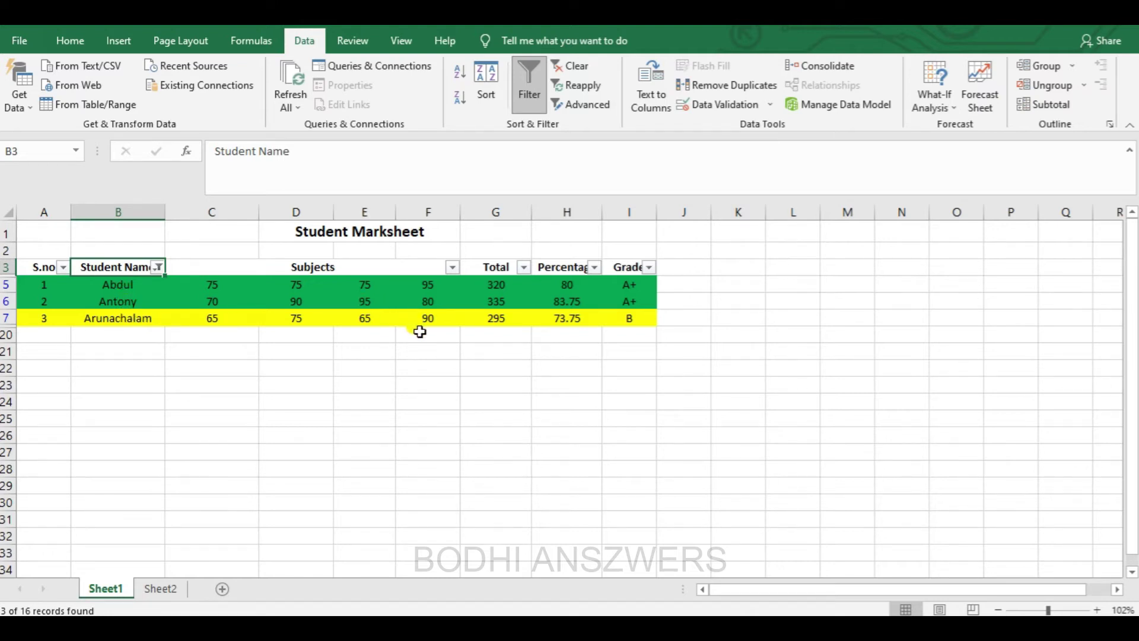
Add an And condition, ends with "l", to the Student Name text filter, and clear the column's filter again.
left_click(157, 267)
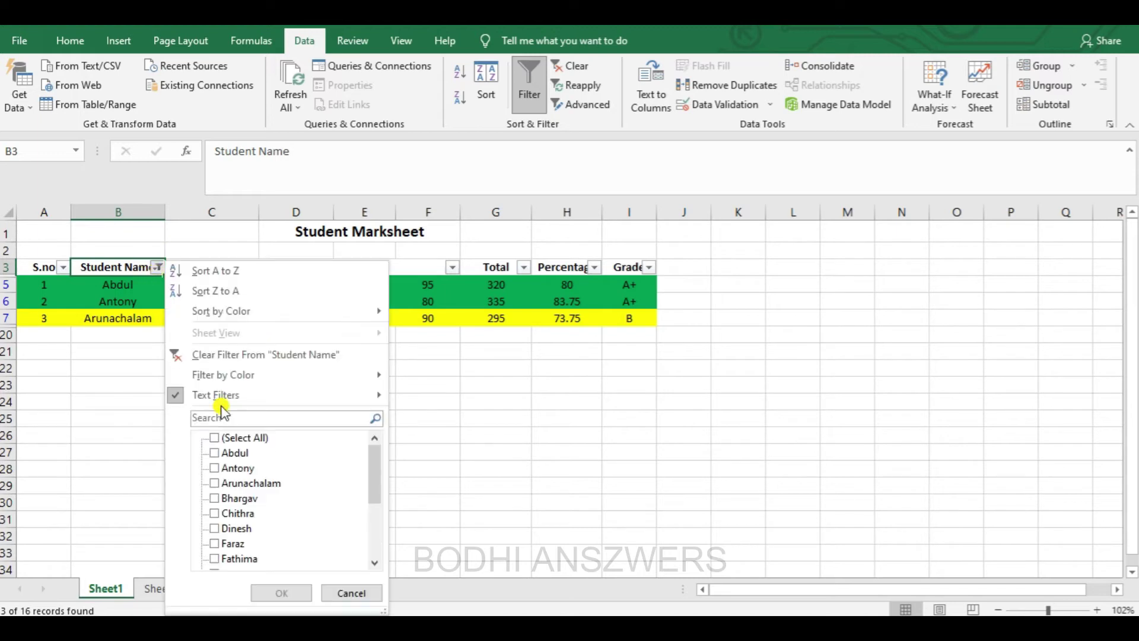
mouse_move(220, 398)
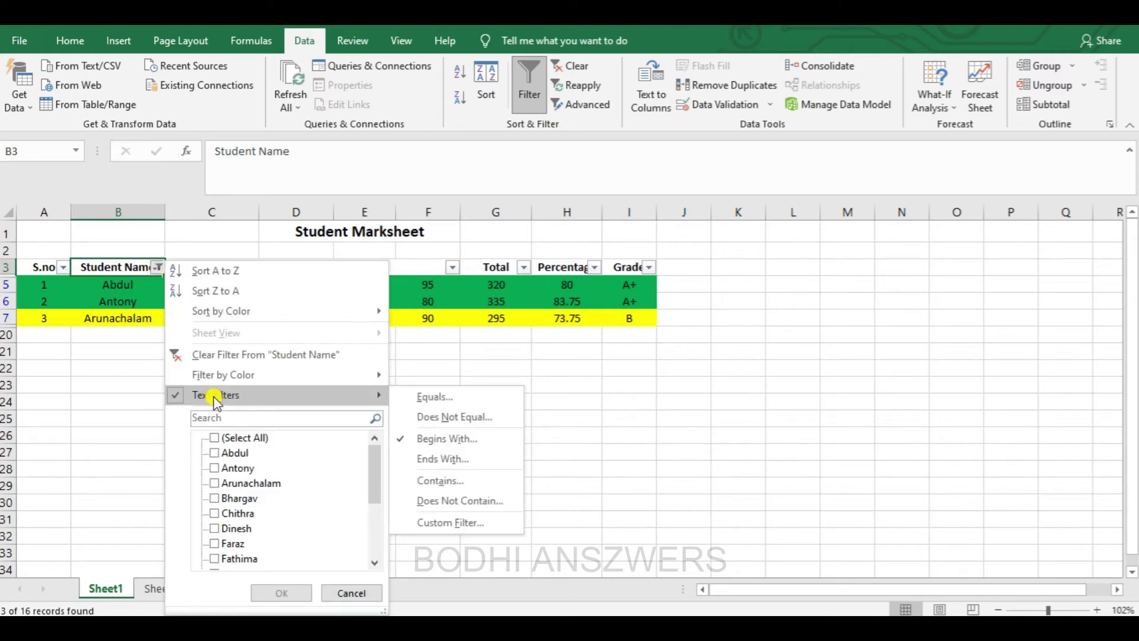
left_click(421, 440)
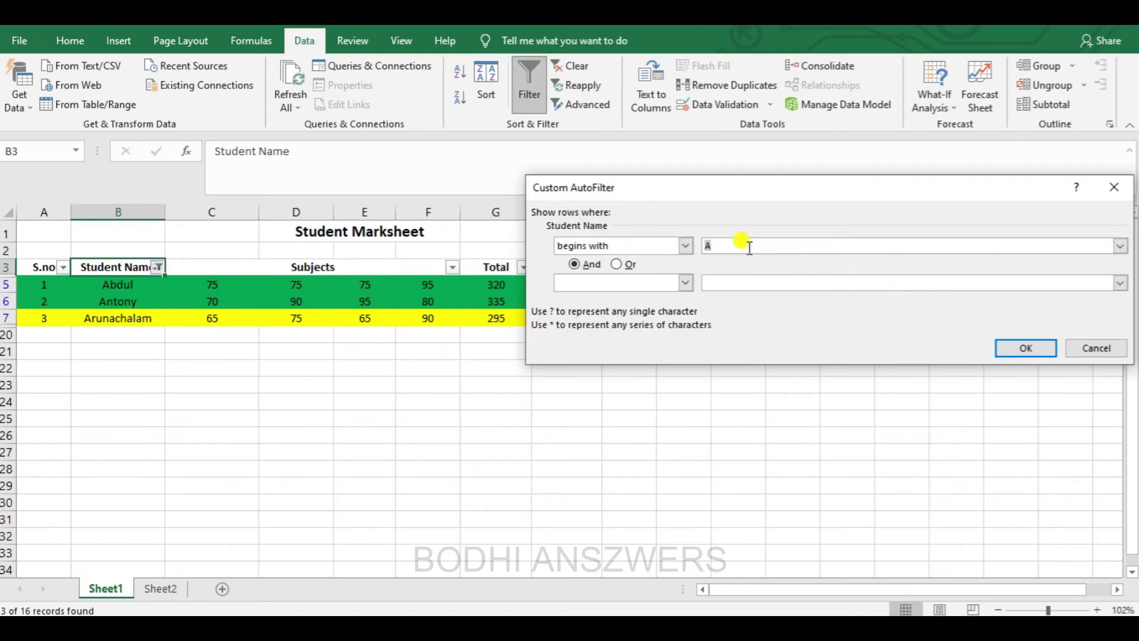
left_click(686, 283)
left_click_drag(687, 306, 687, 334)
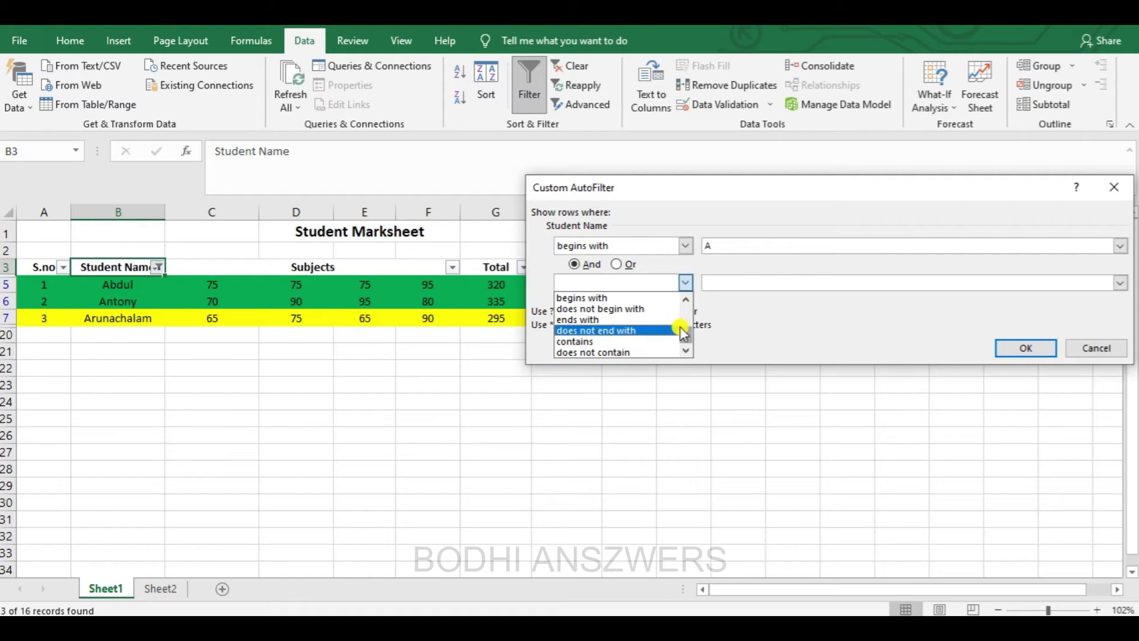
left_click(600, 320)
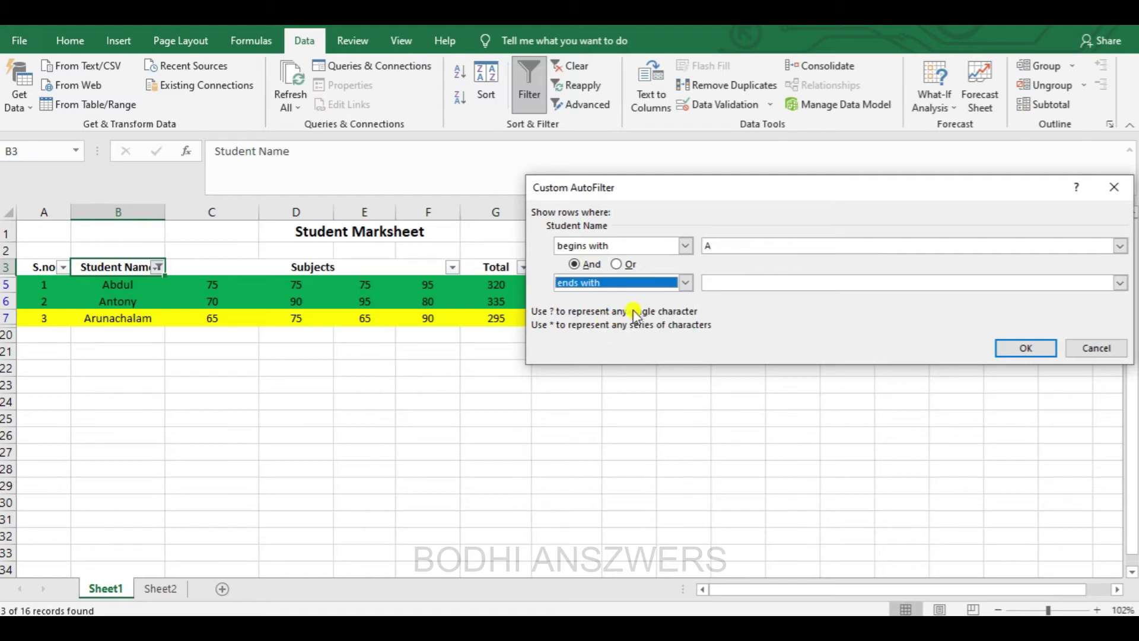
left_click(773, 282)
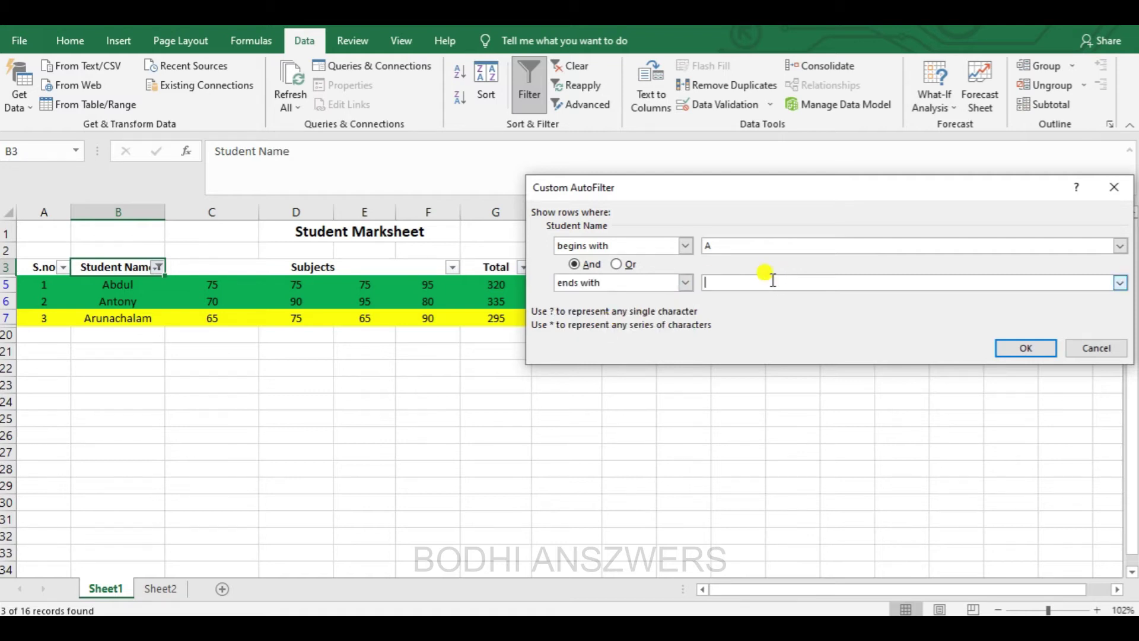
type("l")
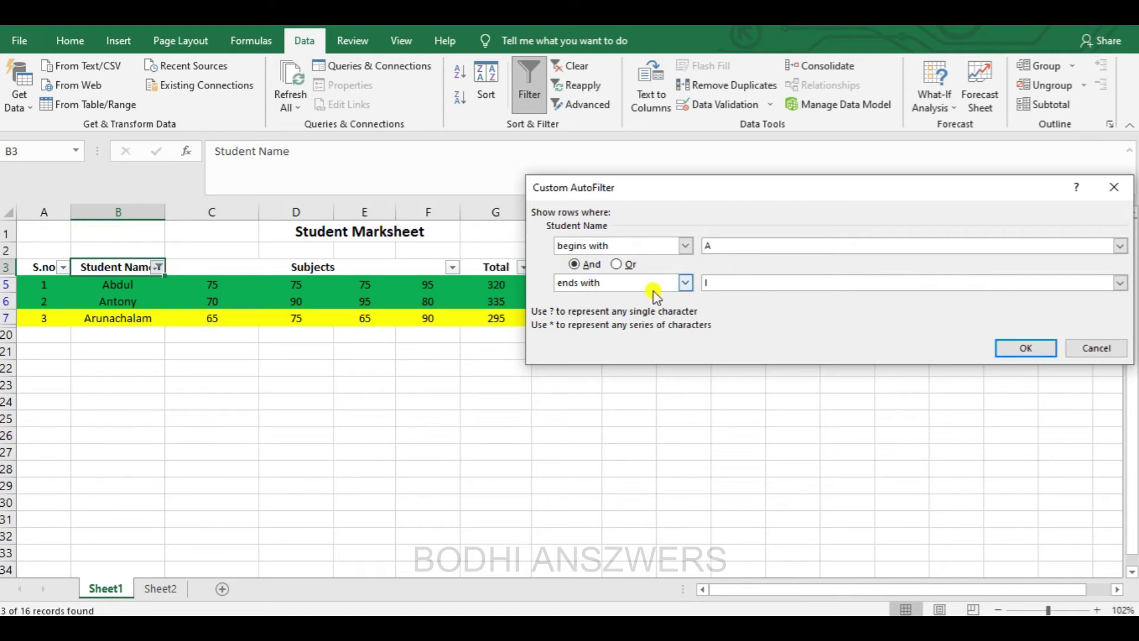
left_click(1025, 349)
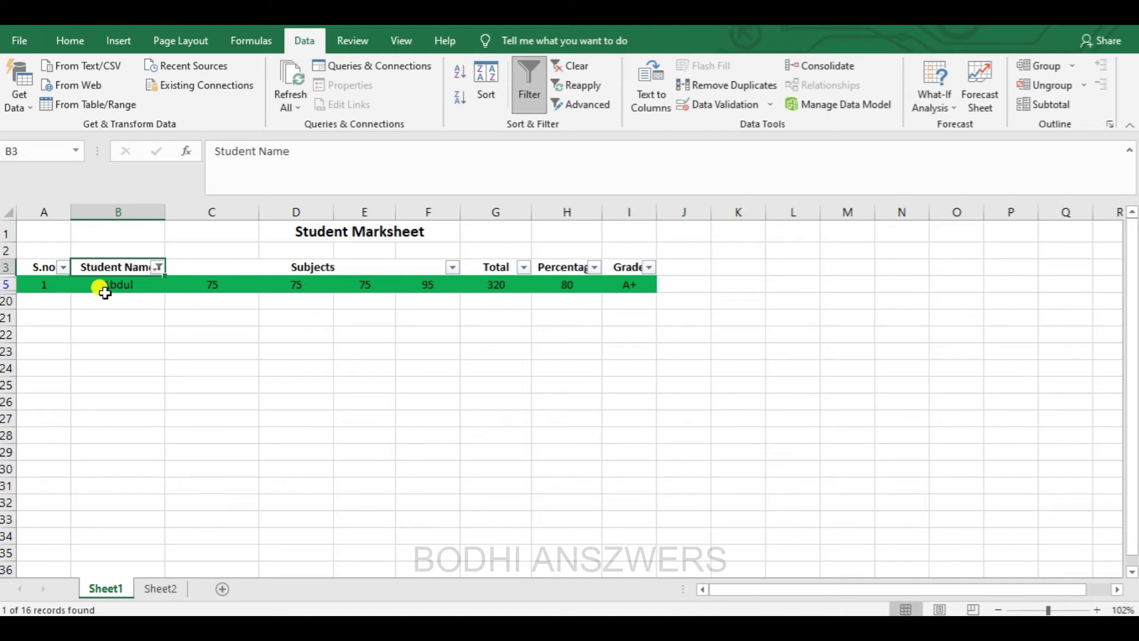
left_click(158, 268)
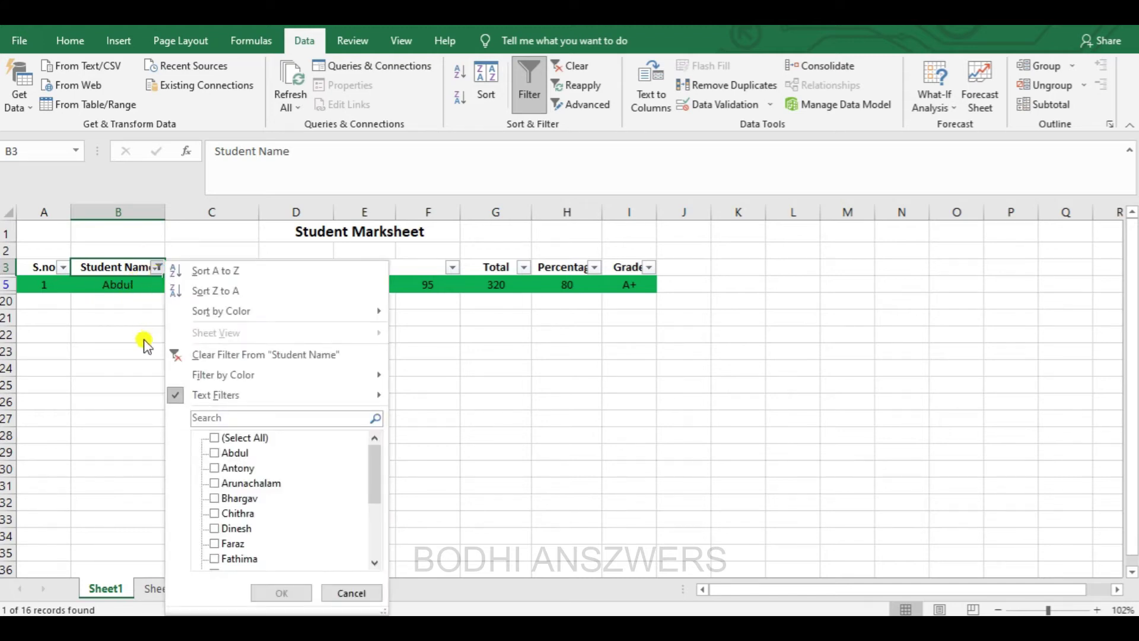
left_click(222, 356)
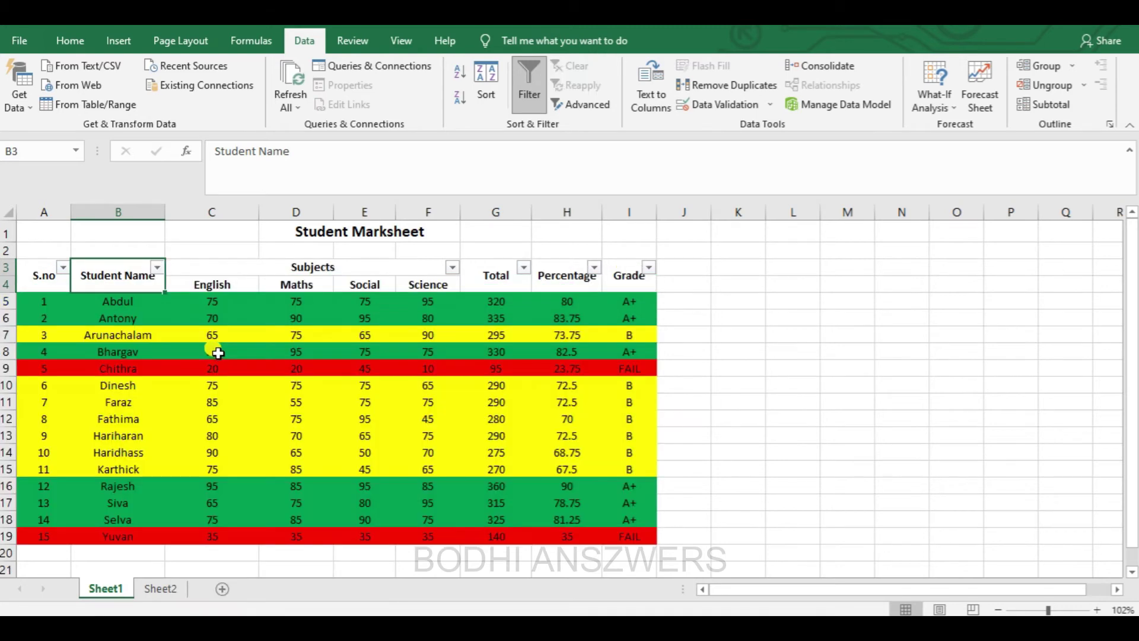
Filter the Student Name column by the green cell color, and clear that filter again.
left_click(158, 269)
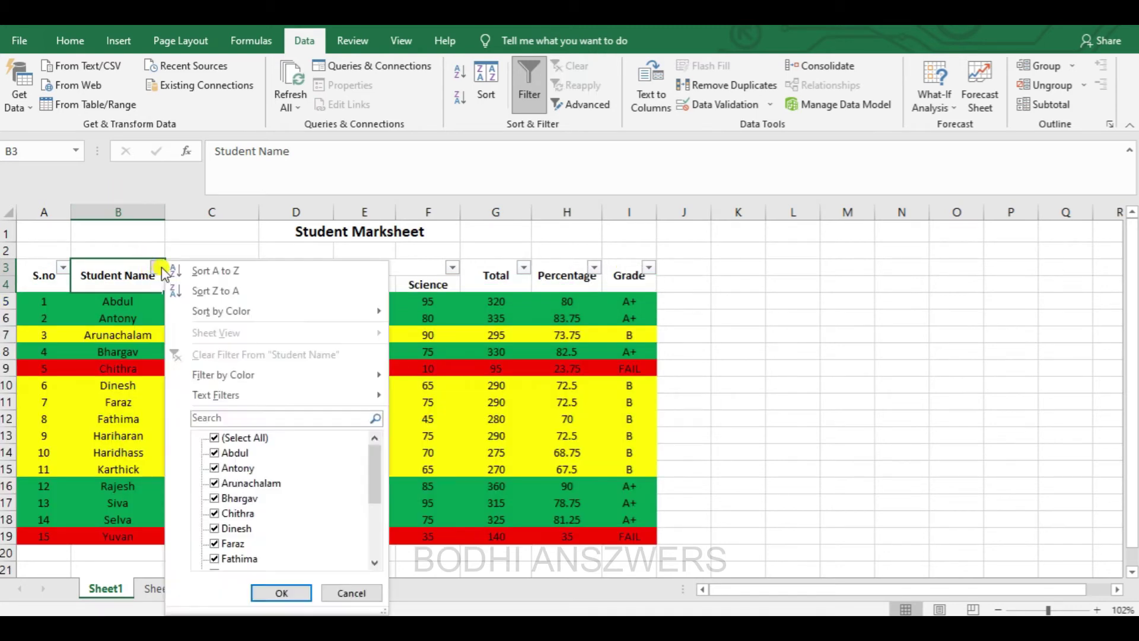
mouse_move(237, 390)
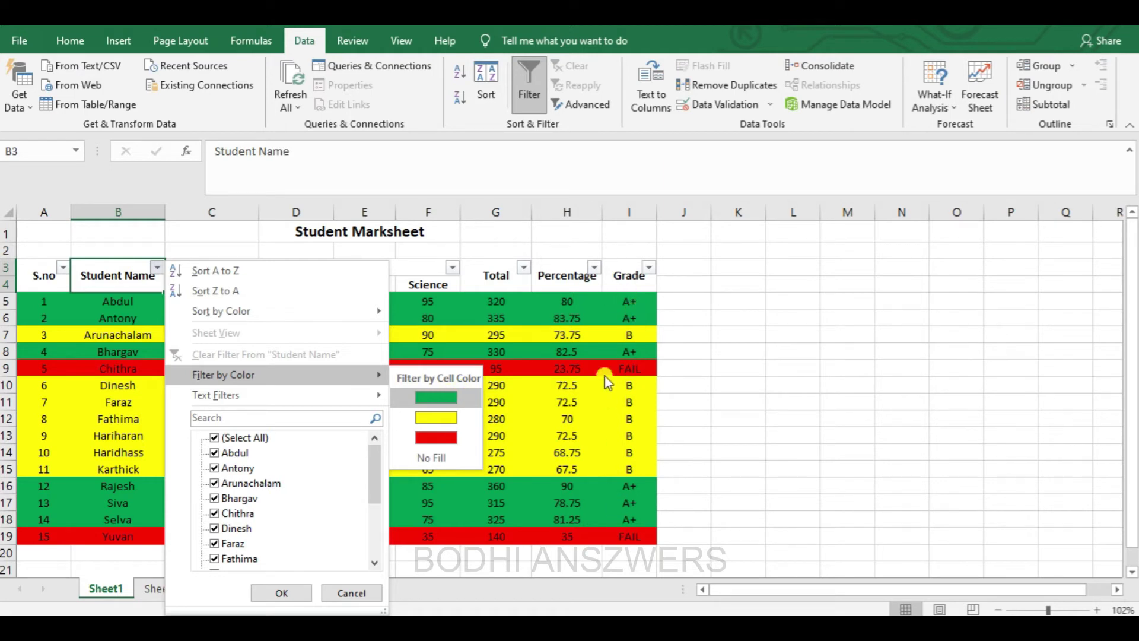
left_click(419, 394)
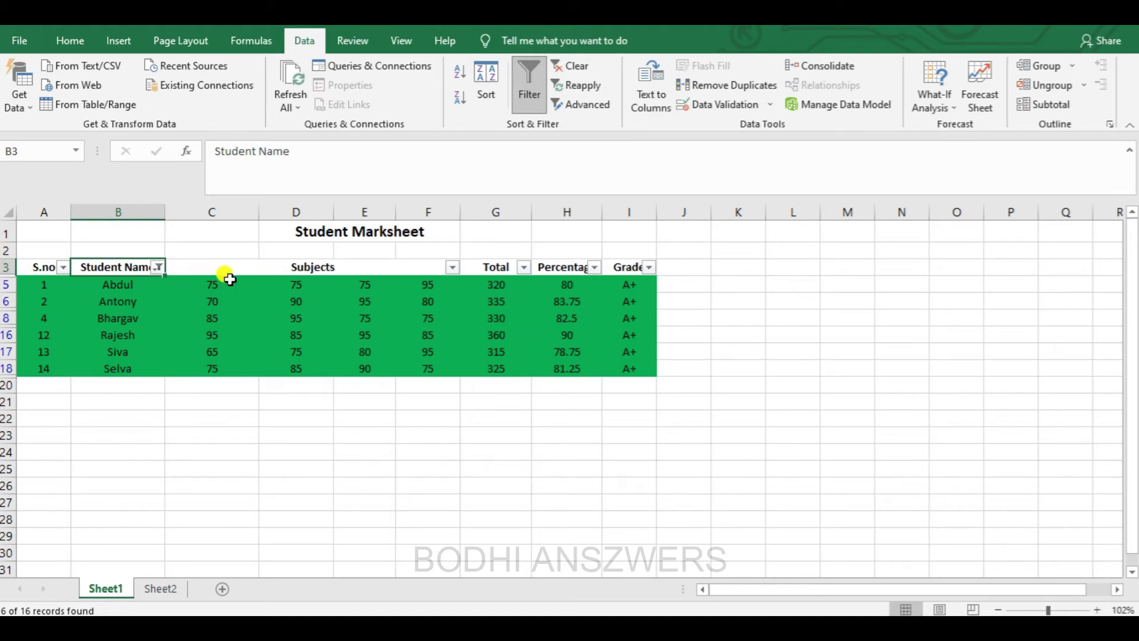
left_click(157, 268)
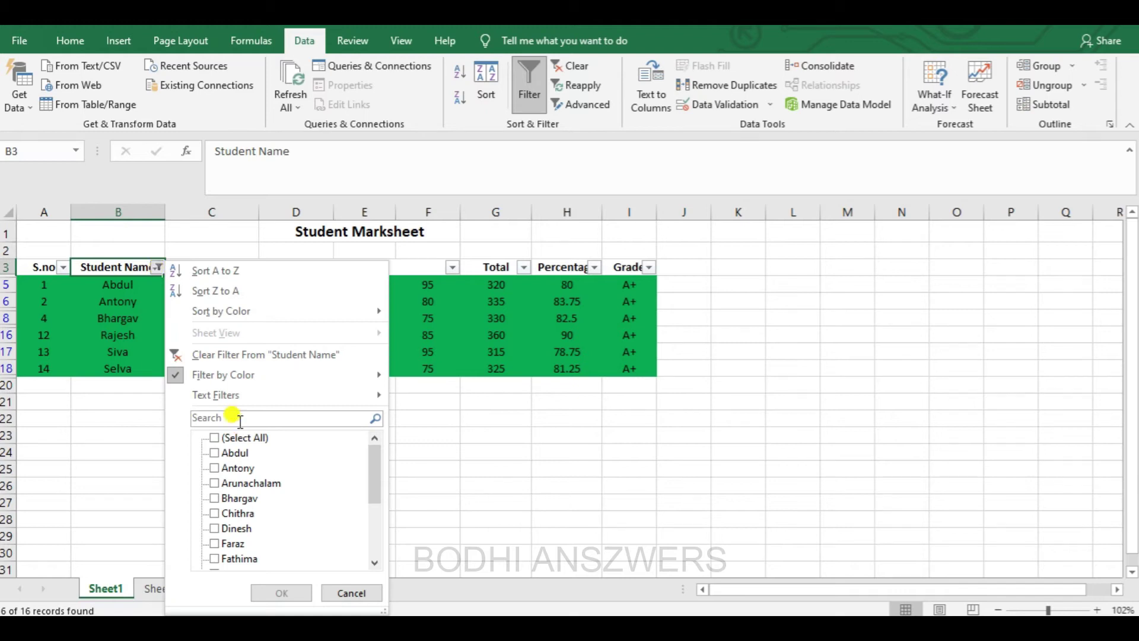
left_click(203, 354)
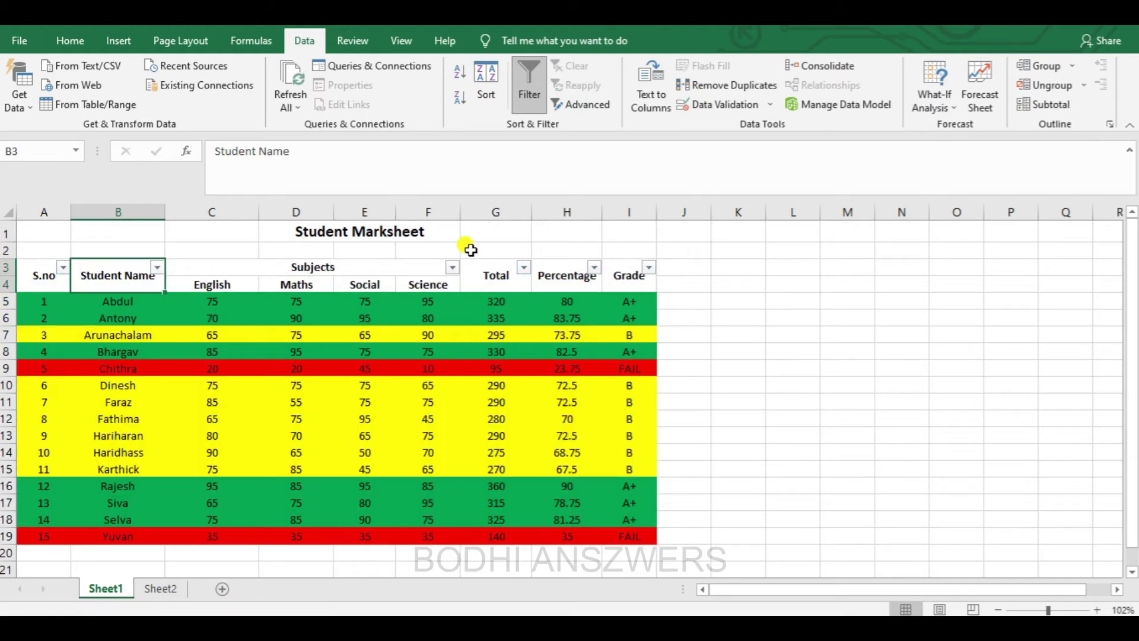
left_click(594, 270)
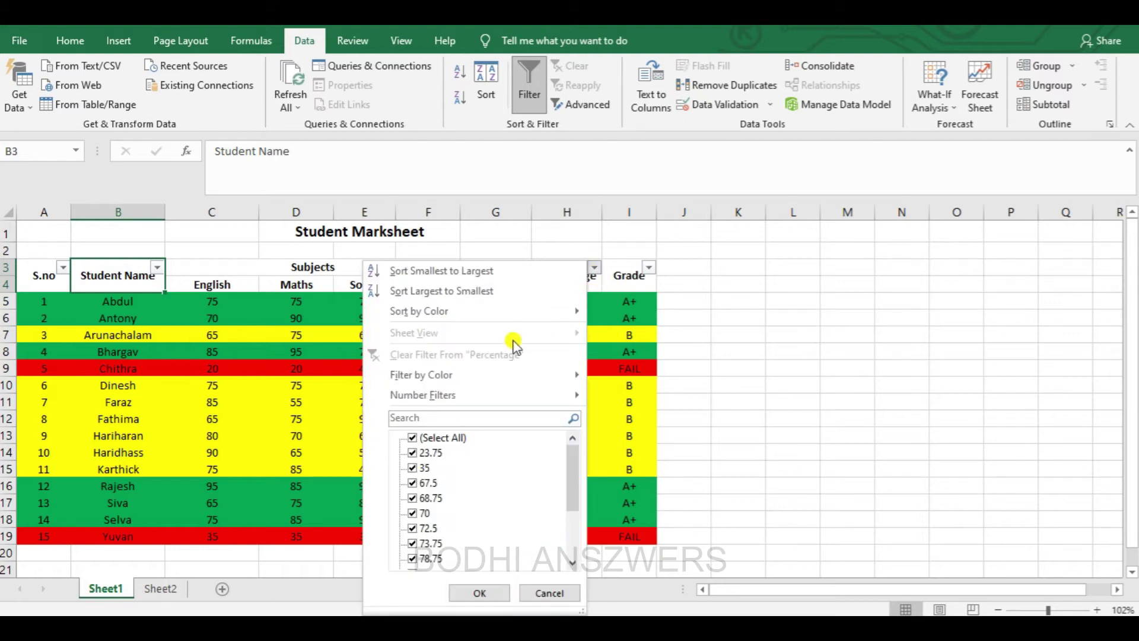
mouse_move(408, 398)
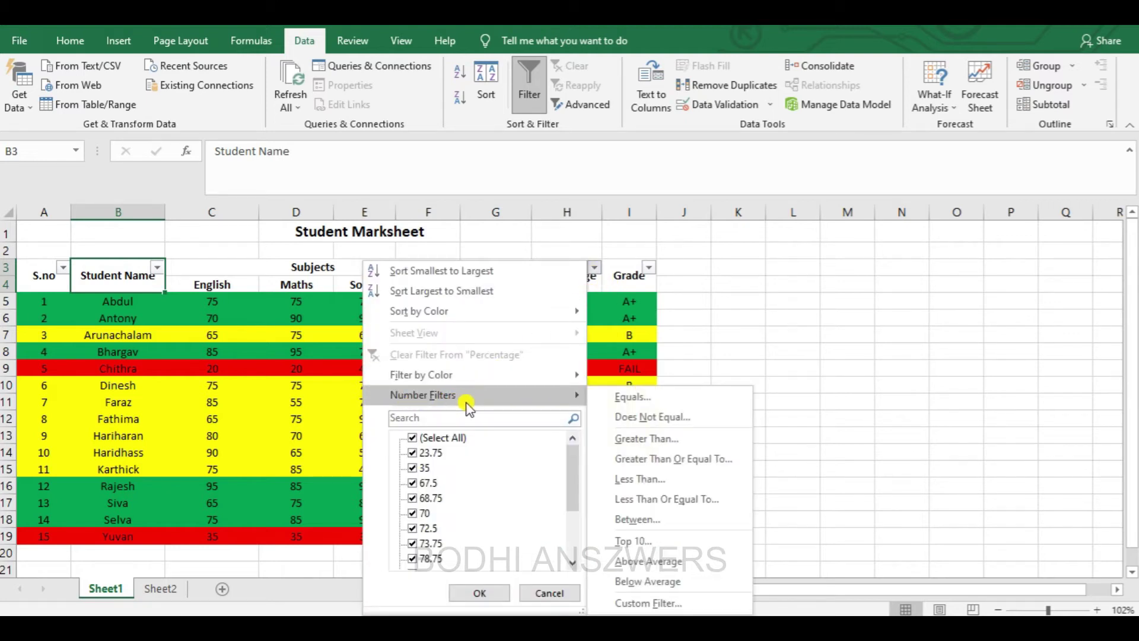
left_click(602, 282)
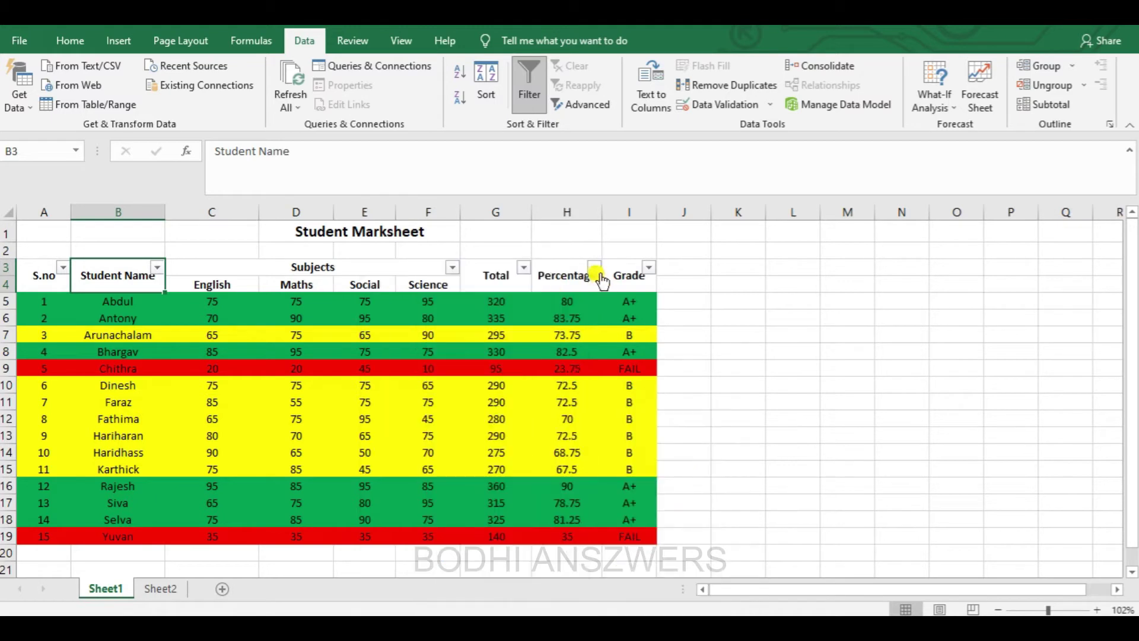
Apply a number filter to the Percentage column for values greater than or equal to 80, and clear that filter again.
left_click(594, 268)
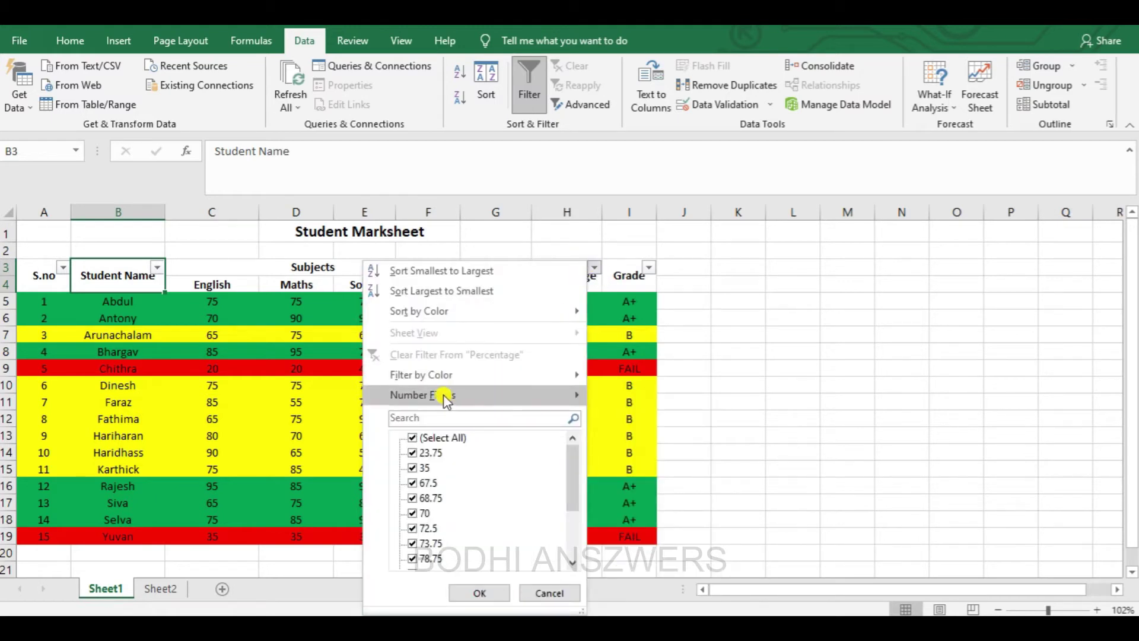
mouse_move(447, 402)
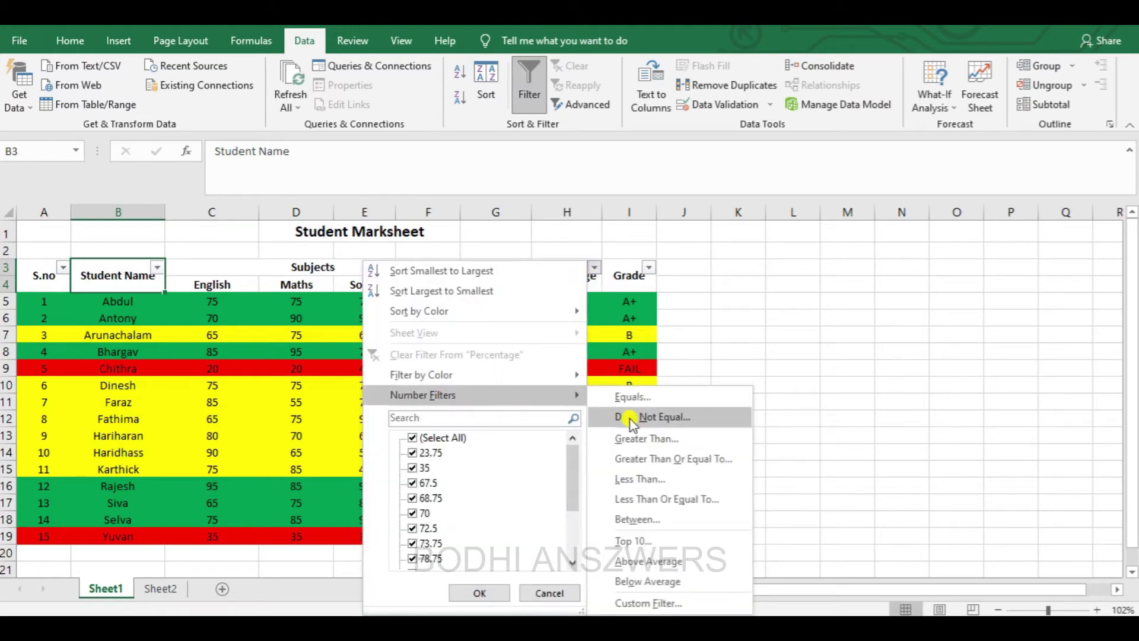
left_click(650, 460)
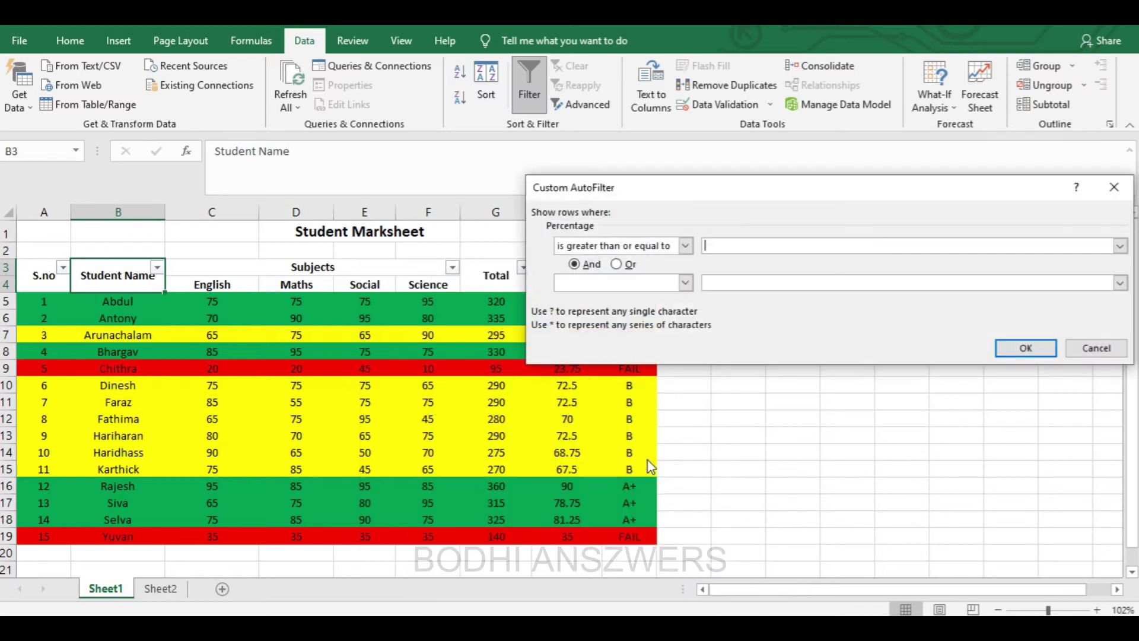
left_click(728, 246)
left_click(1025, 350)
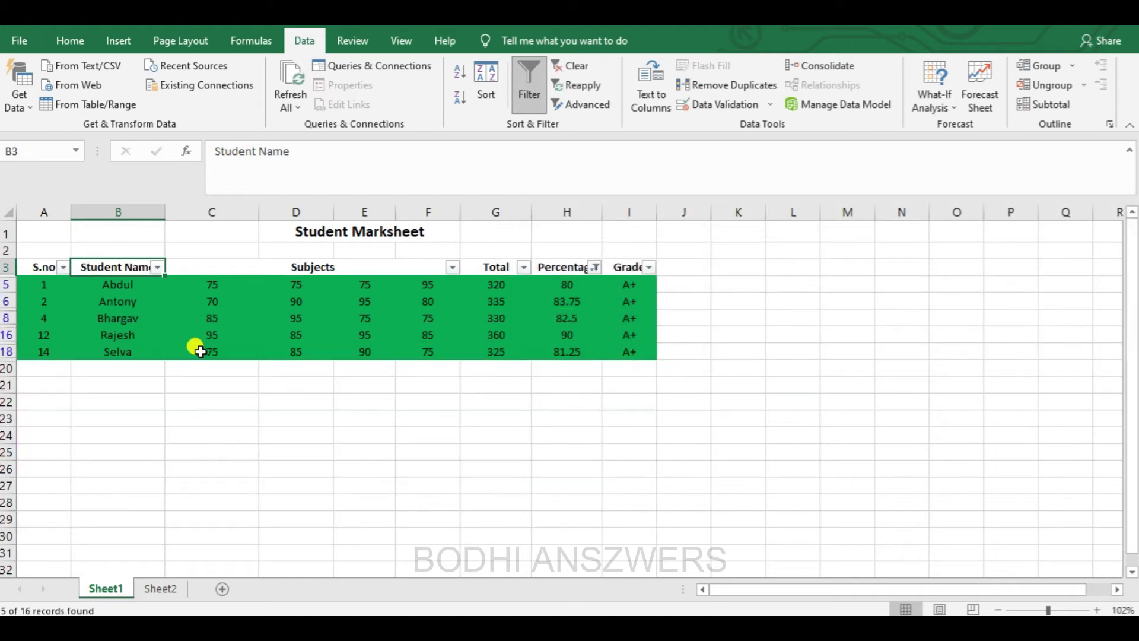
left_click(582, 286)
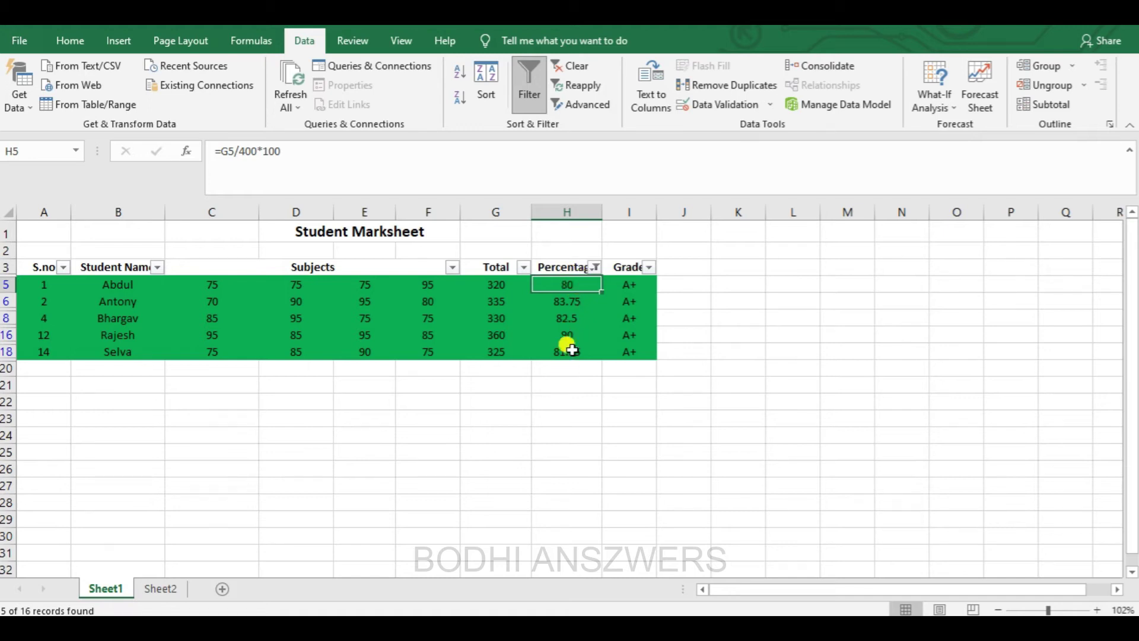
mouse_move(596, 275)
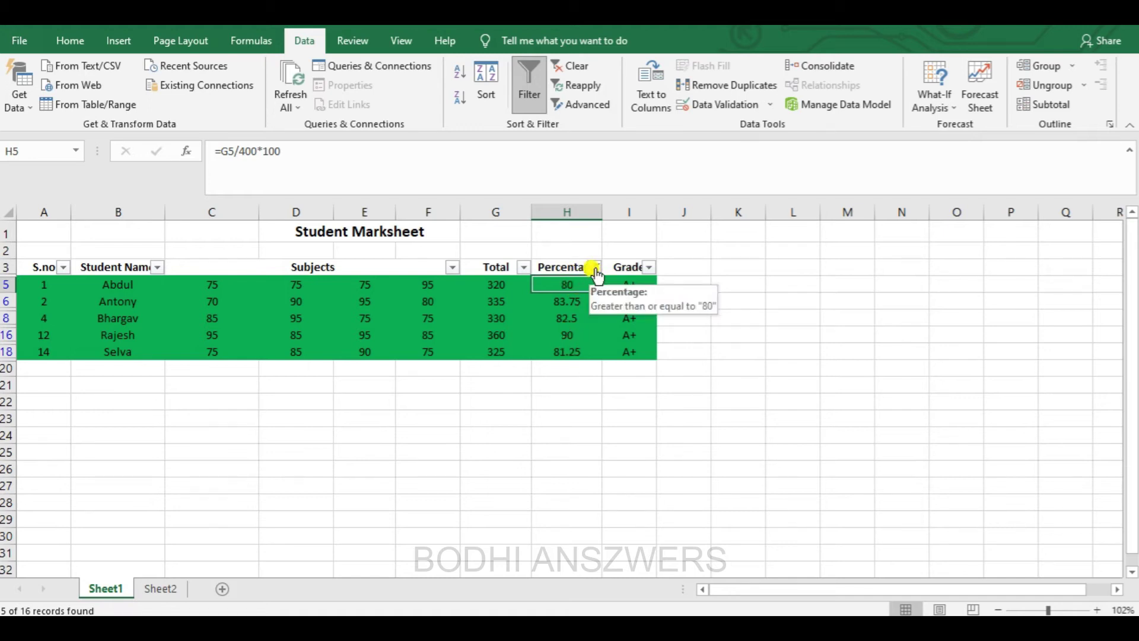
left_click(595, 268)
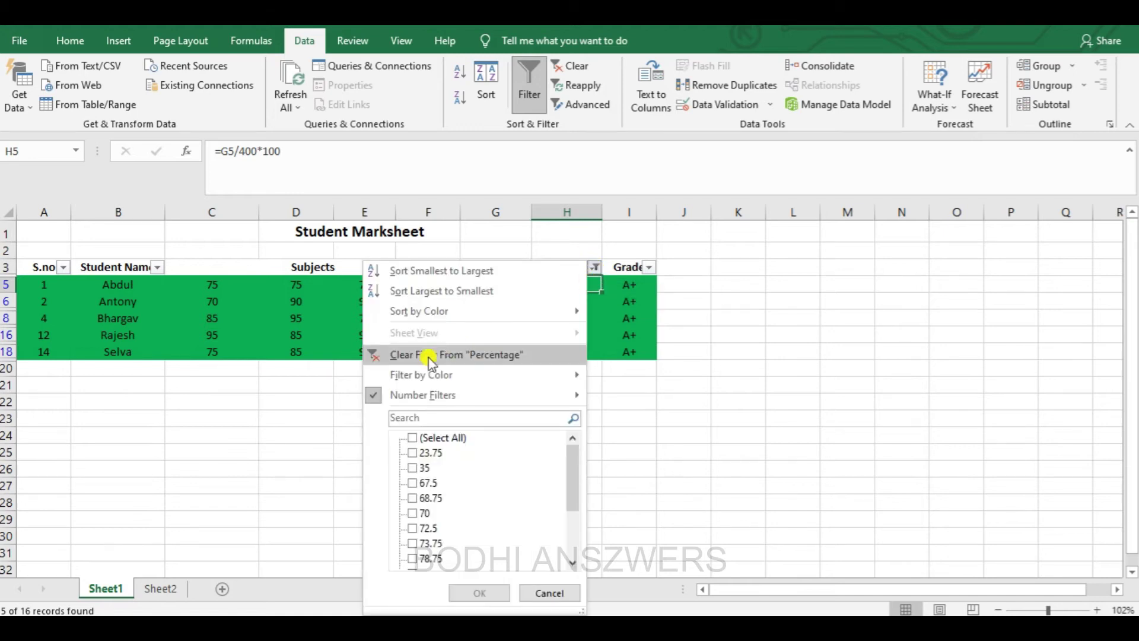
left_click(408, 355)
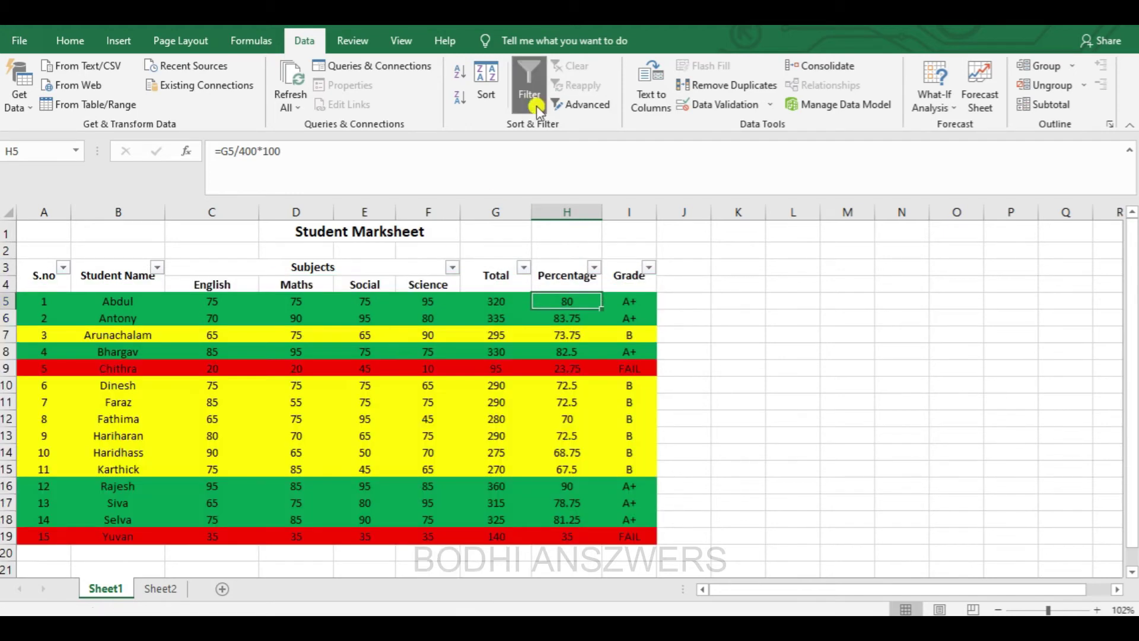
Apply a text filter to the Student Name column for names that contain "Y", and clear that filter again.
left_click(620, 301)
left_click(131, 266)
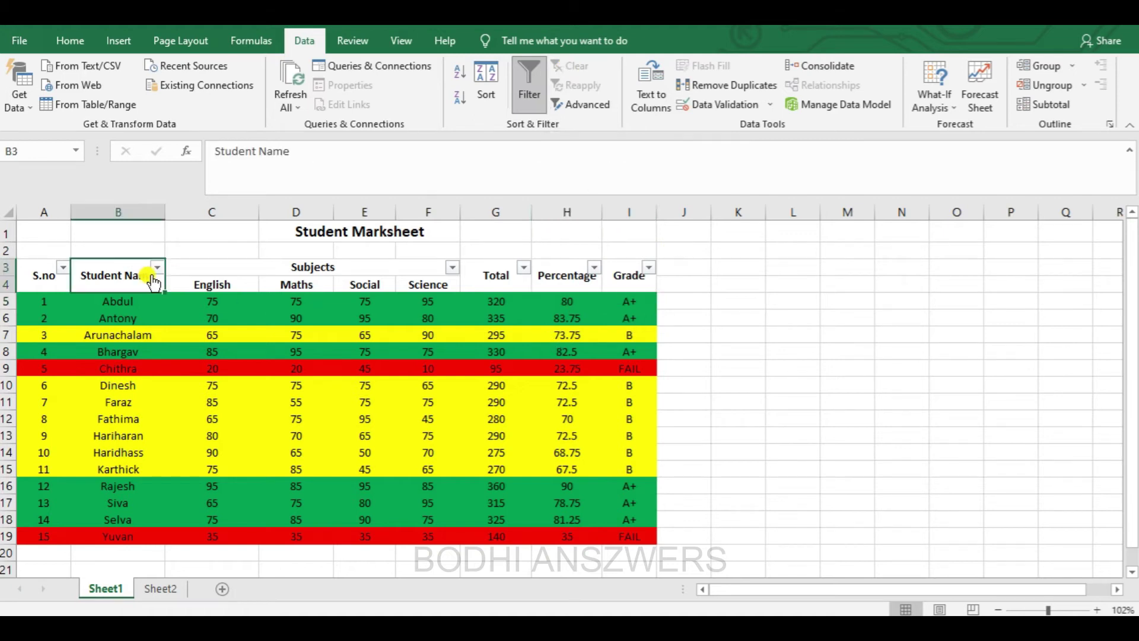
left_click(157, 267)
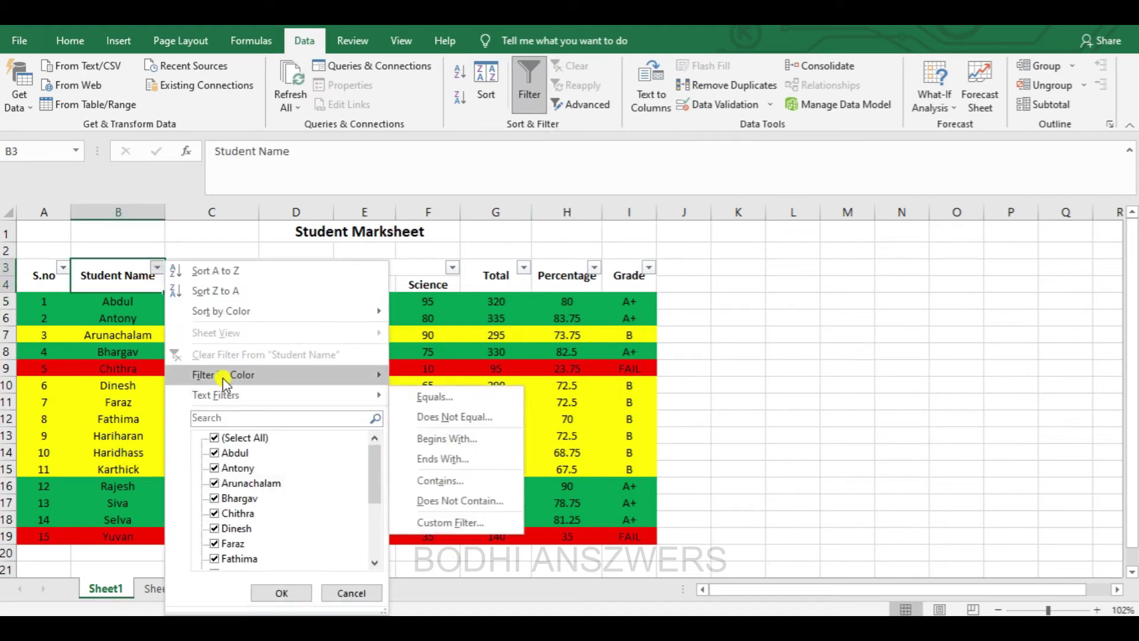
mouse_move(225, 395)
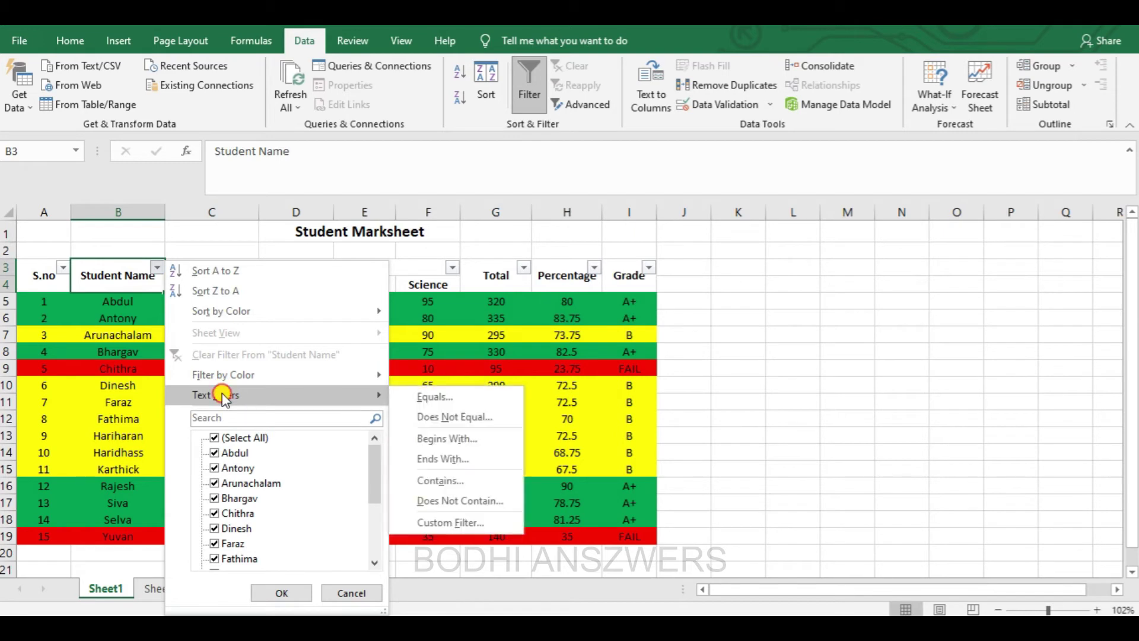
left_click(469, 480)
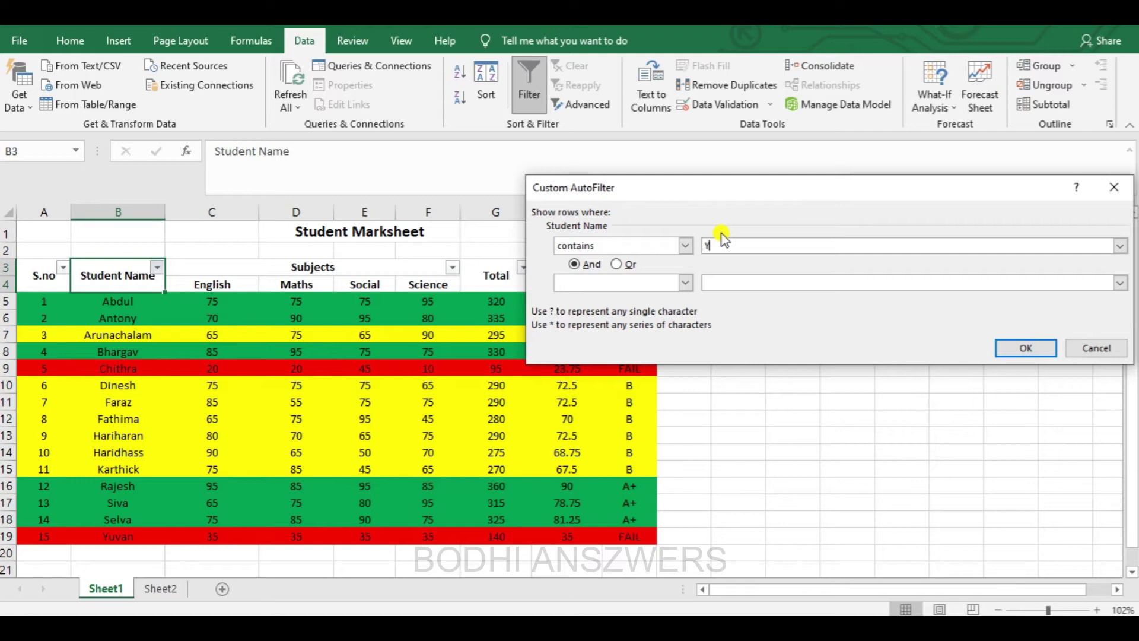
left_click(1012, 349)
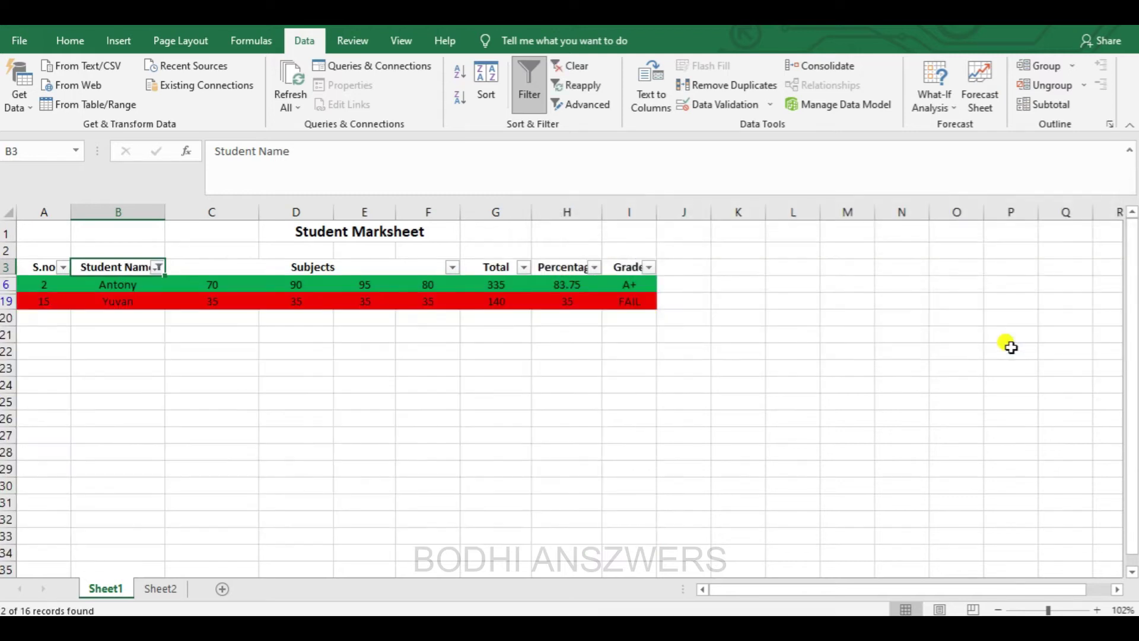
left_click(122, 286)
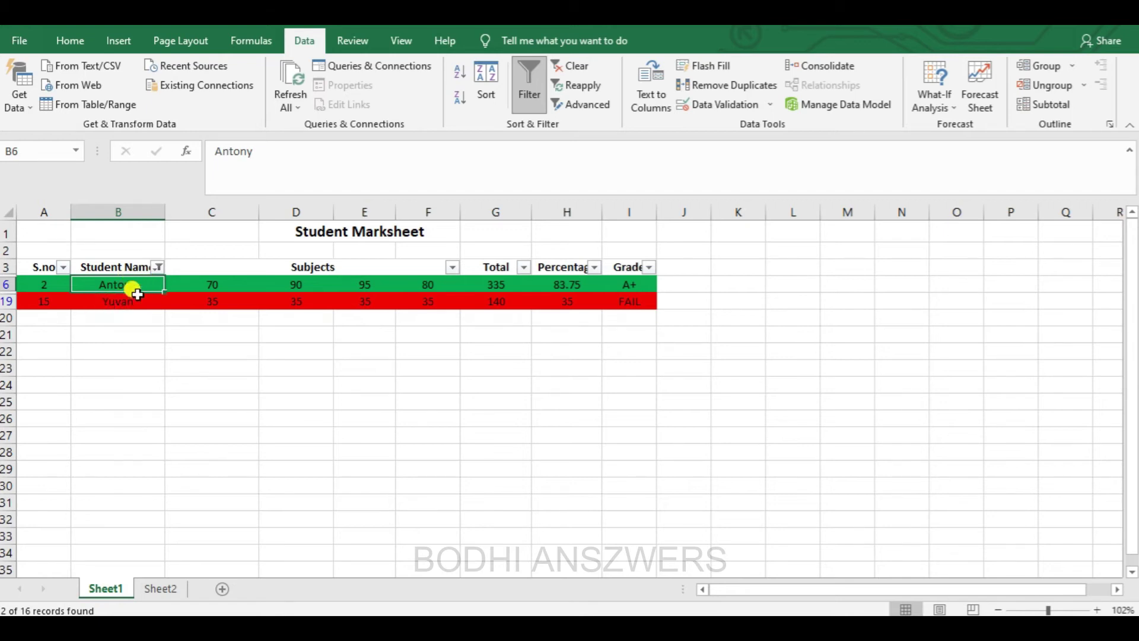
left_click(154, 266)
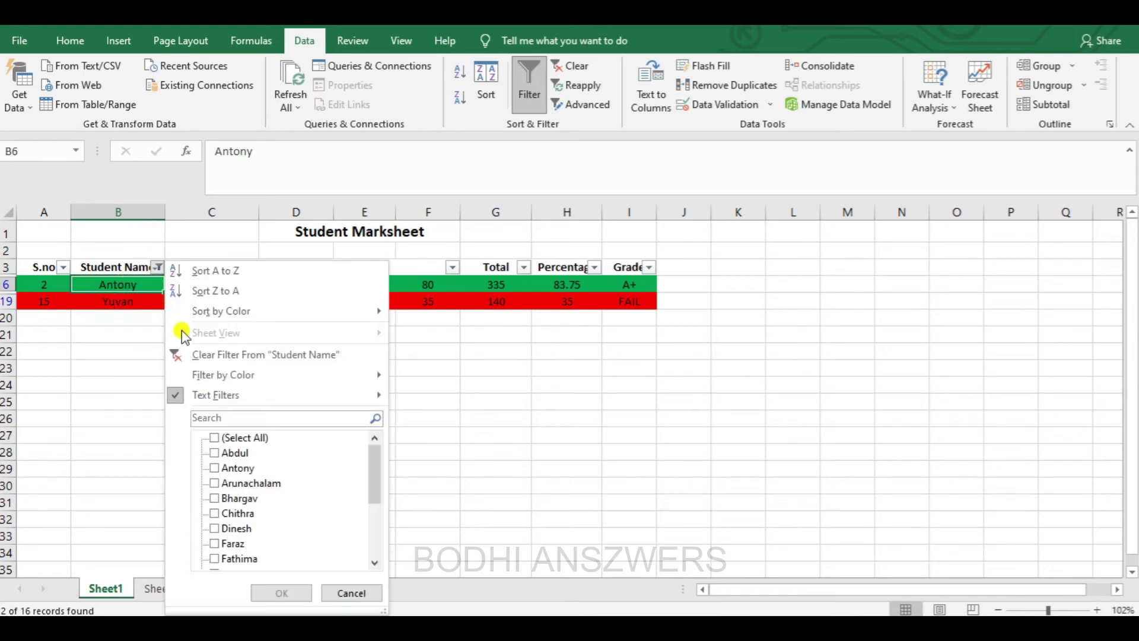
left_click(196, 353)
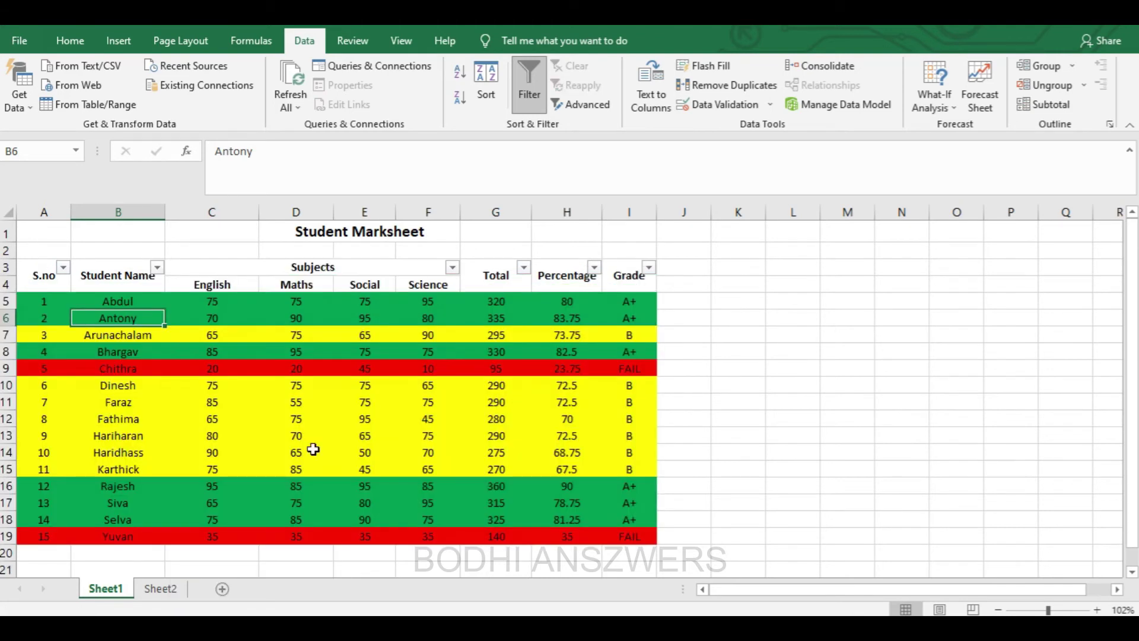
left_click(156, 268)
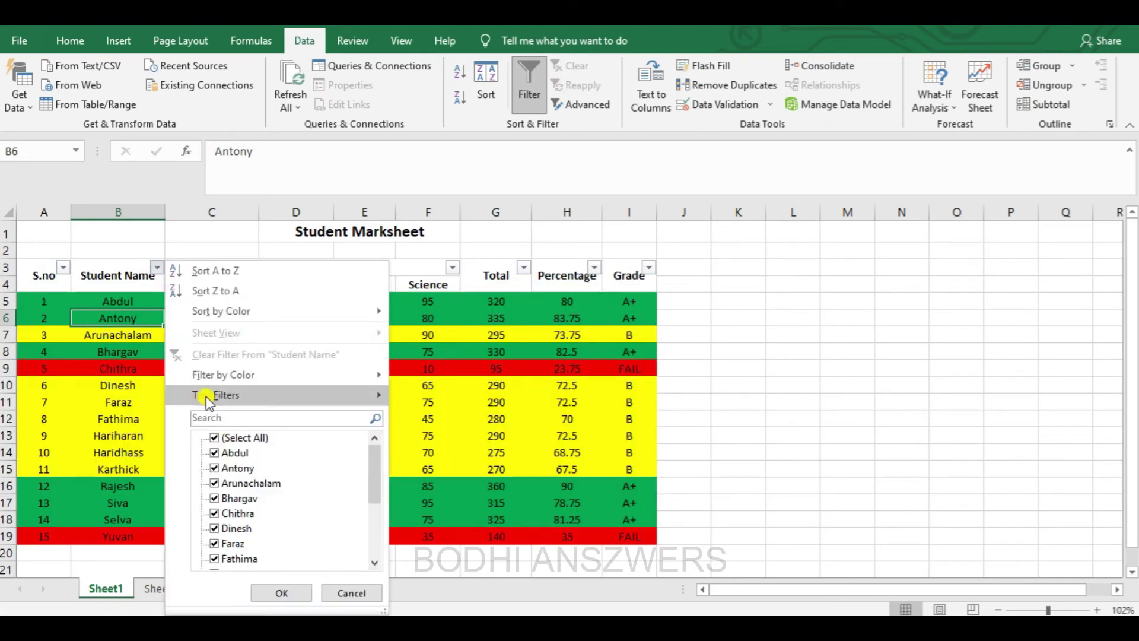
mouse_move(244, 403)
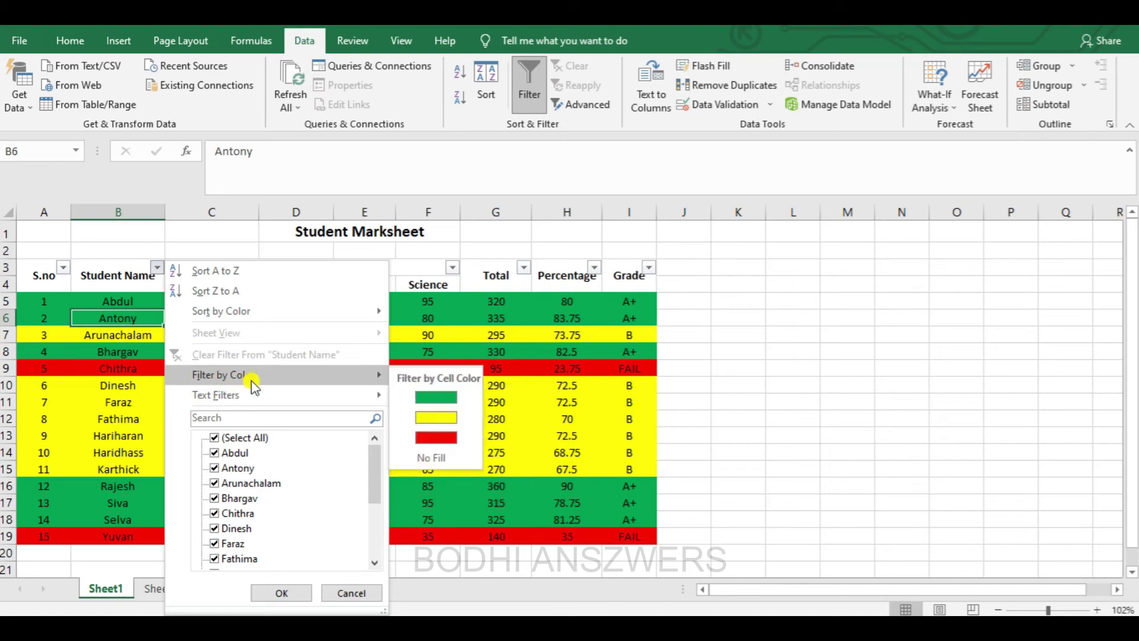
left_click(595, 270)
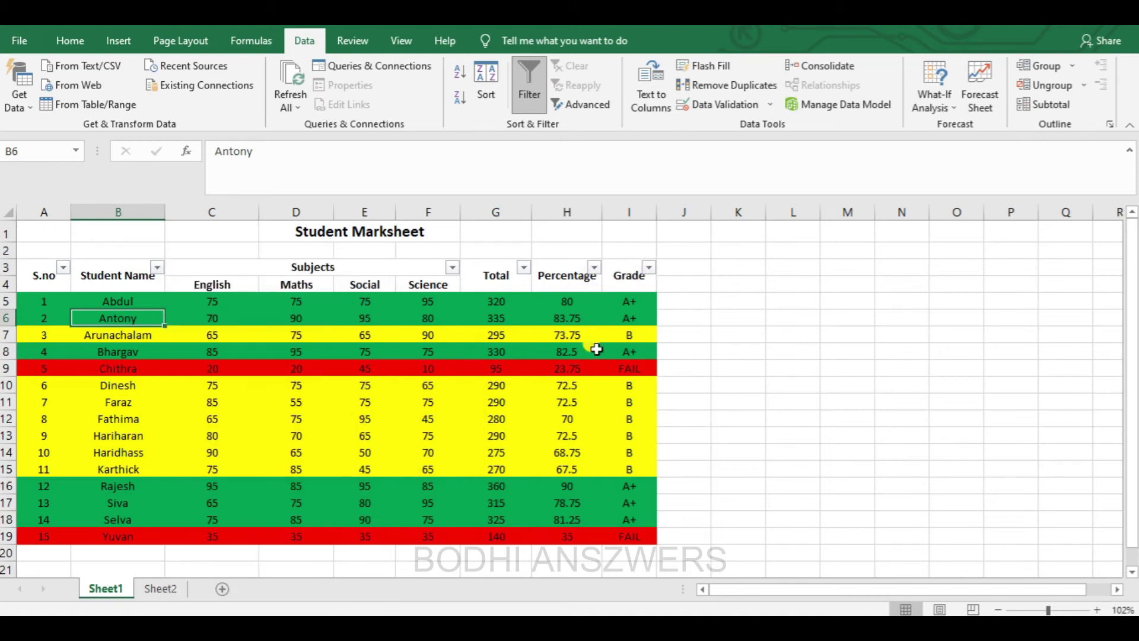
left_click(594, 268)
left_click(286, 366)
Go to Sheet2 and turn on filtering for the employee sales table.
left_click(159, 588)
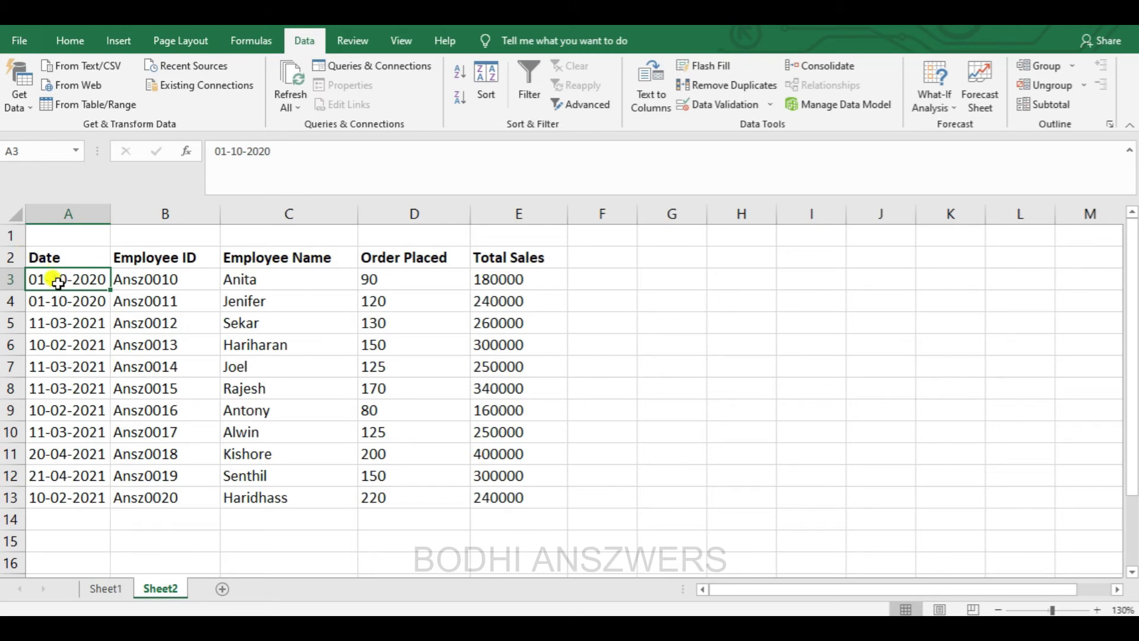
left_click(299, 294)
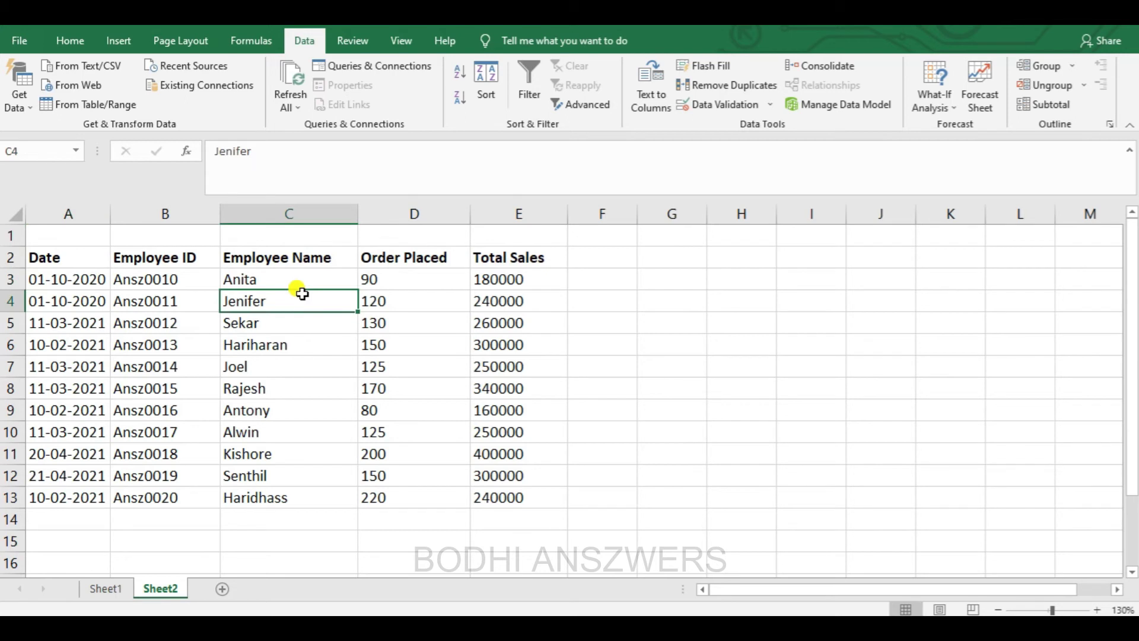
left_click(530, 80)
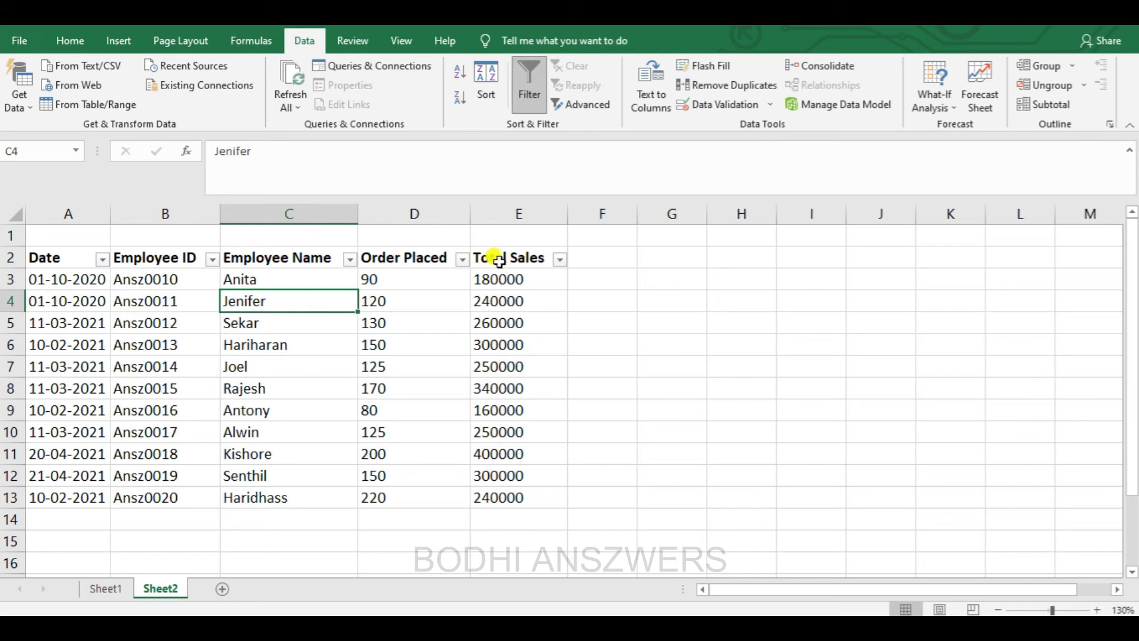
Apply a Last Month date filter to the Date column on Sheet2, and clear that filter again.
left_click(48, 256)
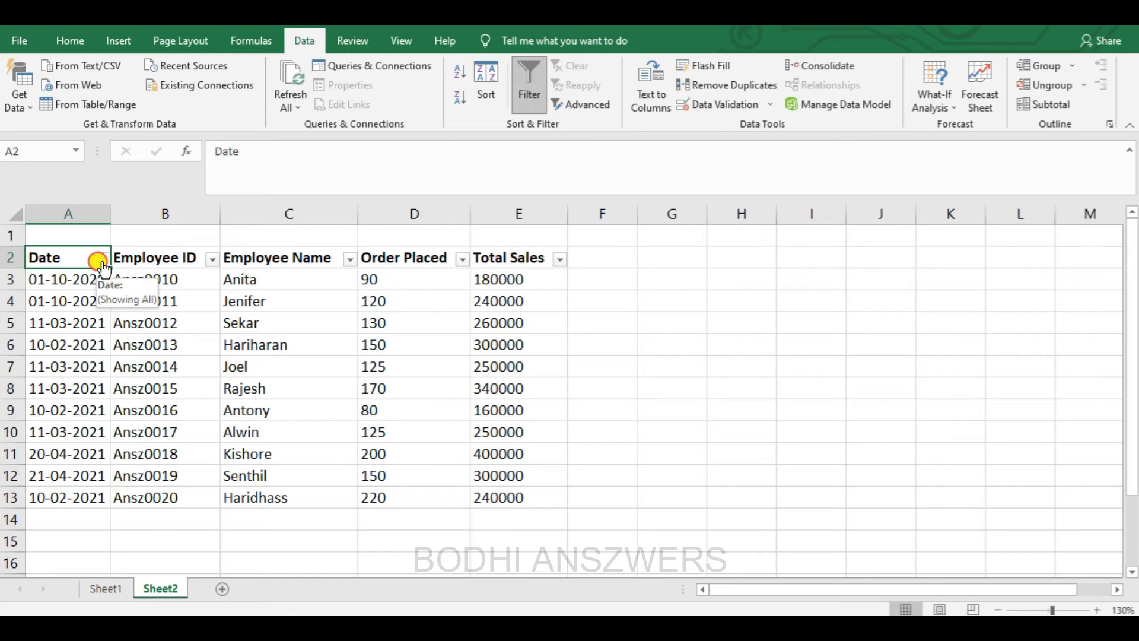
left_click(99, 260)
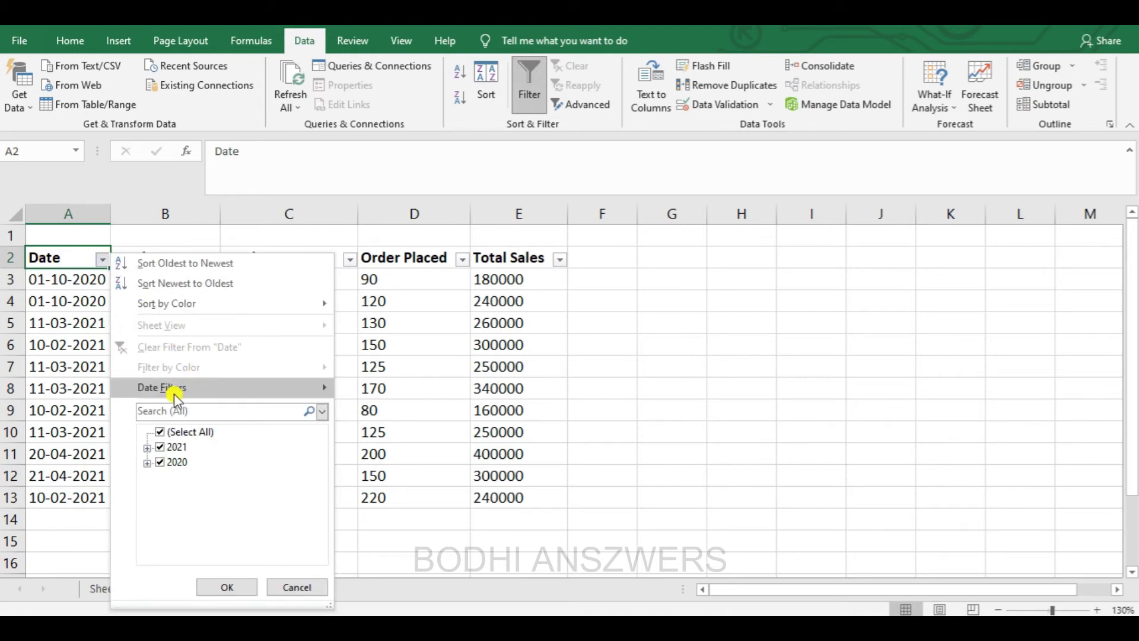
mouse_move(166, 390)
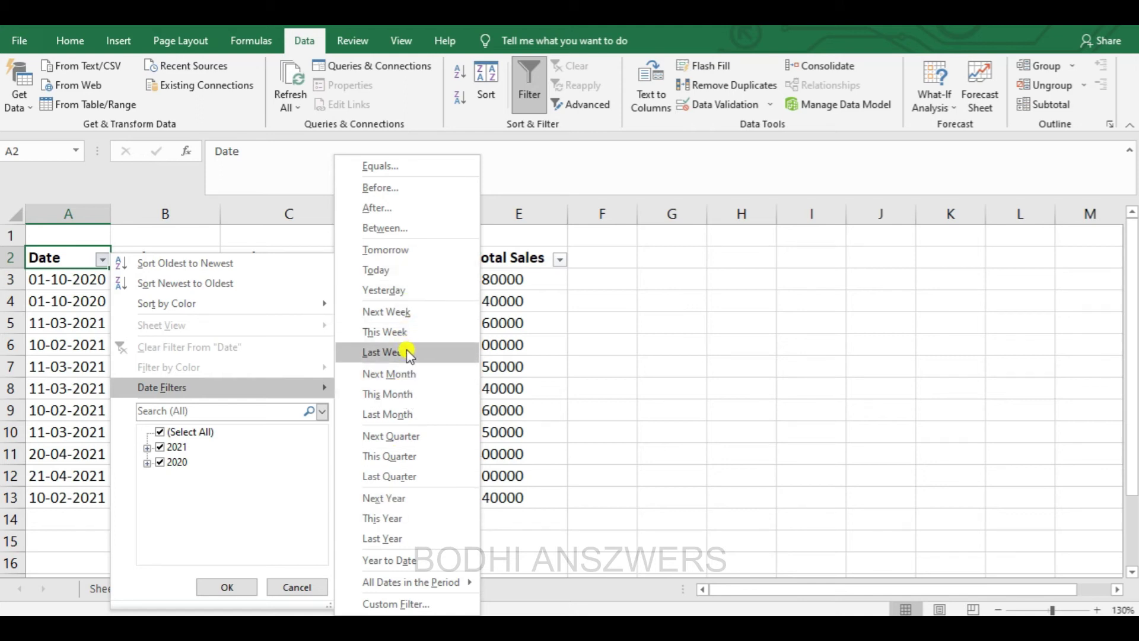
left_click(400, 418)
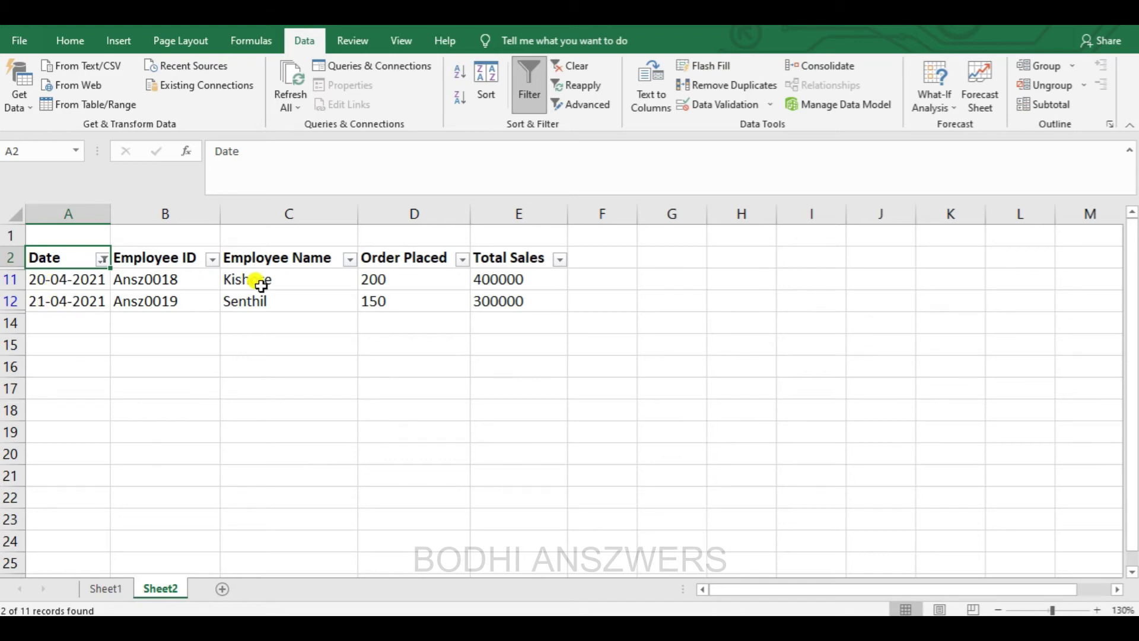
left_click_drag(301, 275, 300, 301)
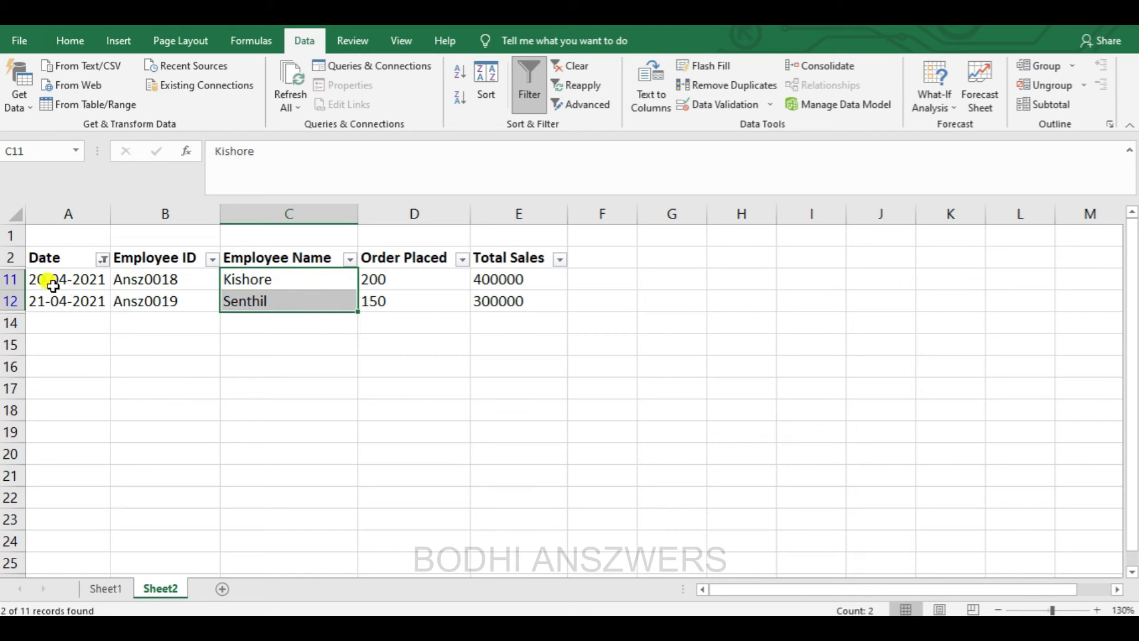
left_click(102, 259)
left_click(165, 344)
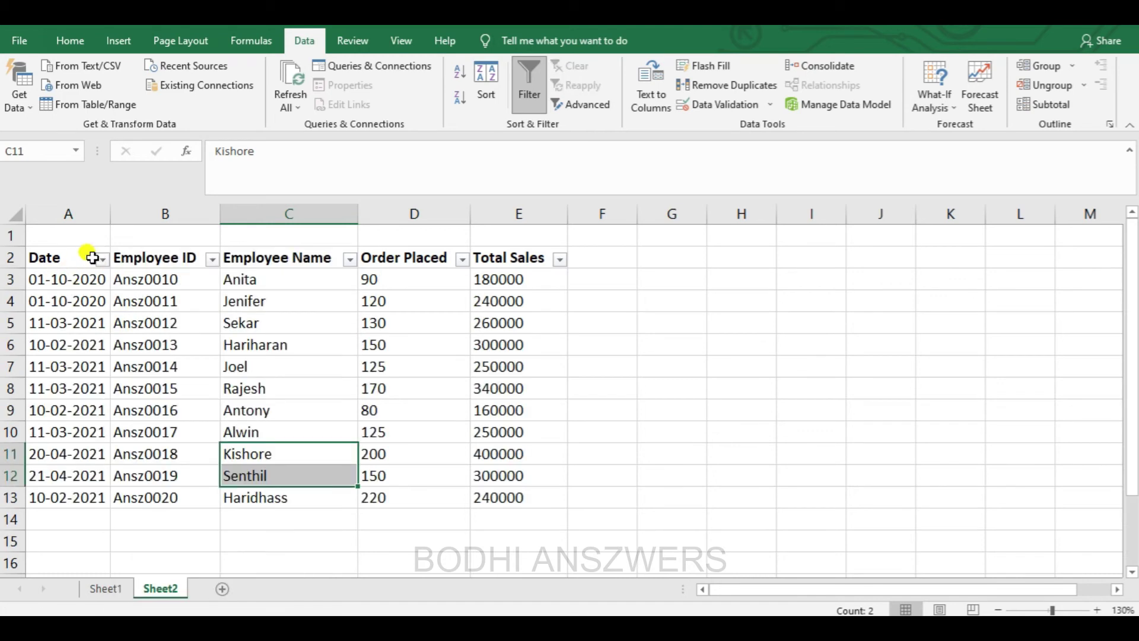
Apply a date filter to the Date column that shows only the entries from last year.
left_click(102, 259)
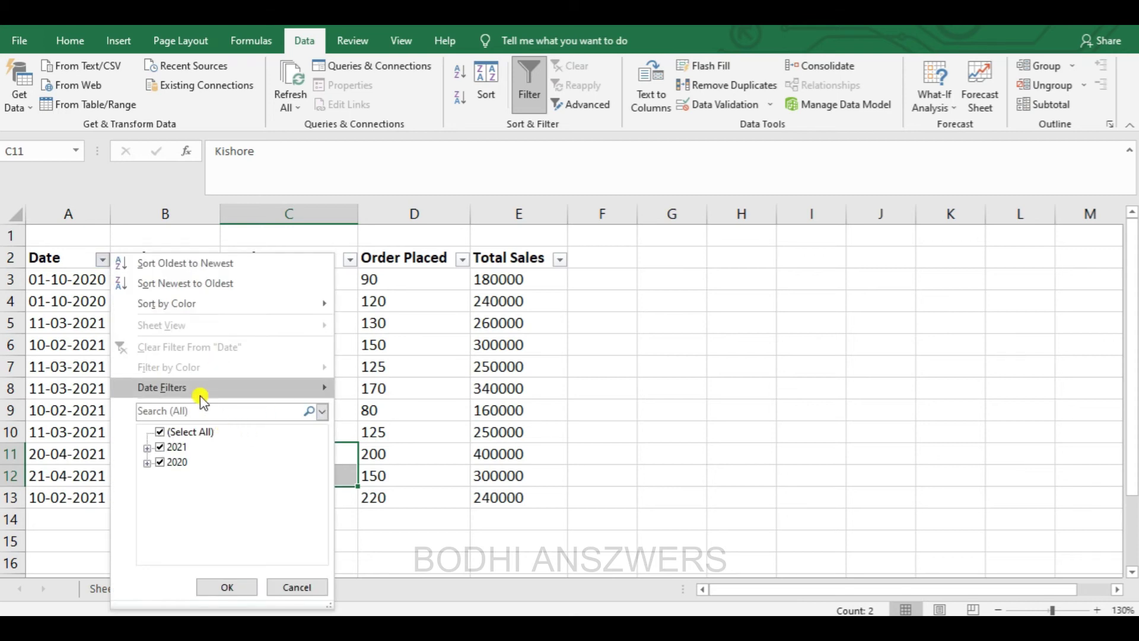
mouse_move(202, 389)
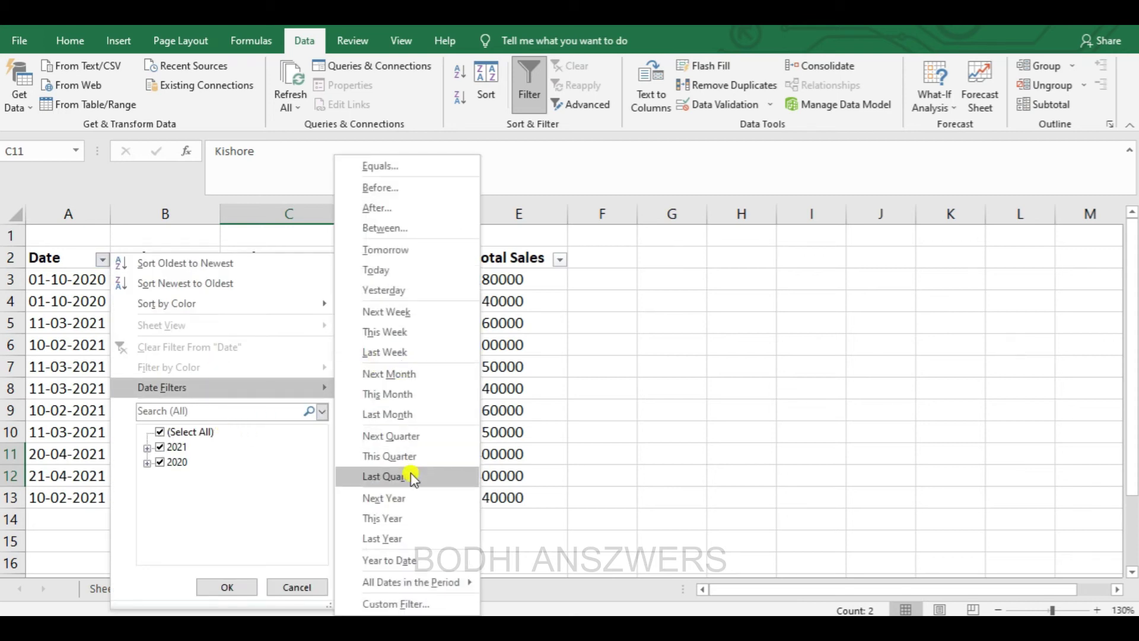
left_click(405, 538)
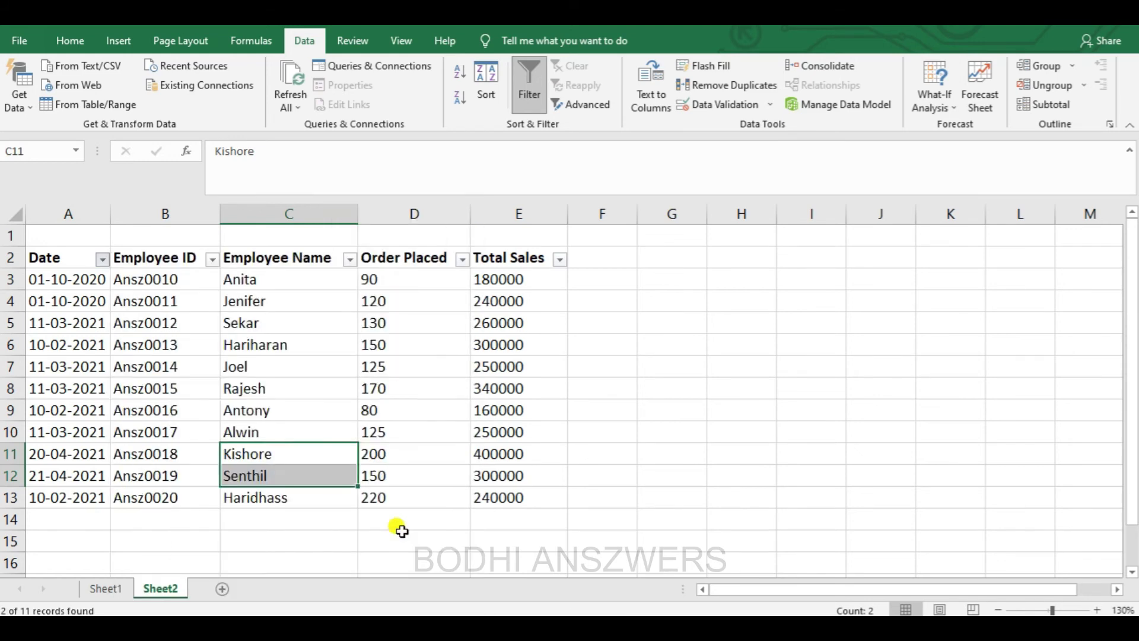
left_click(73, 273)
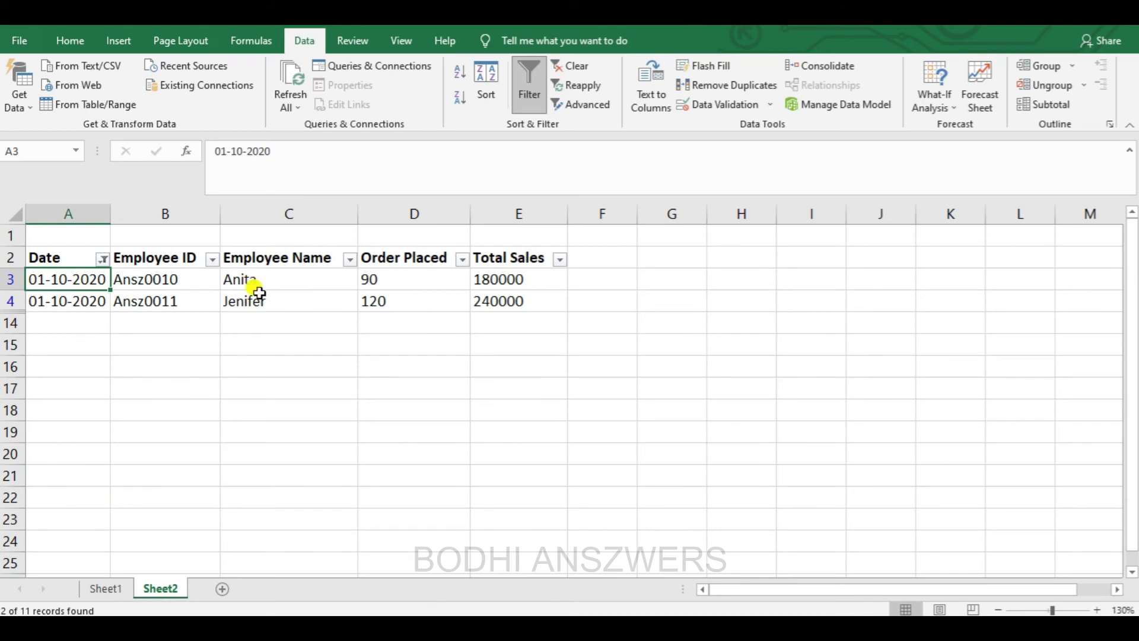
Clear the Last Year filter from the Date column and apply a This Year date filter instead.
left_click(102, 259)
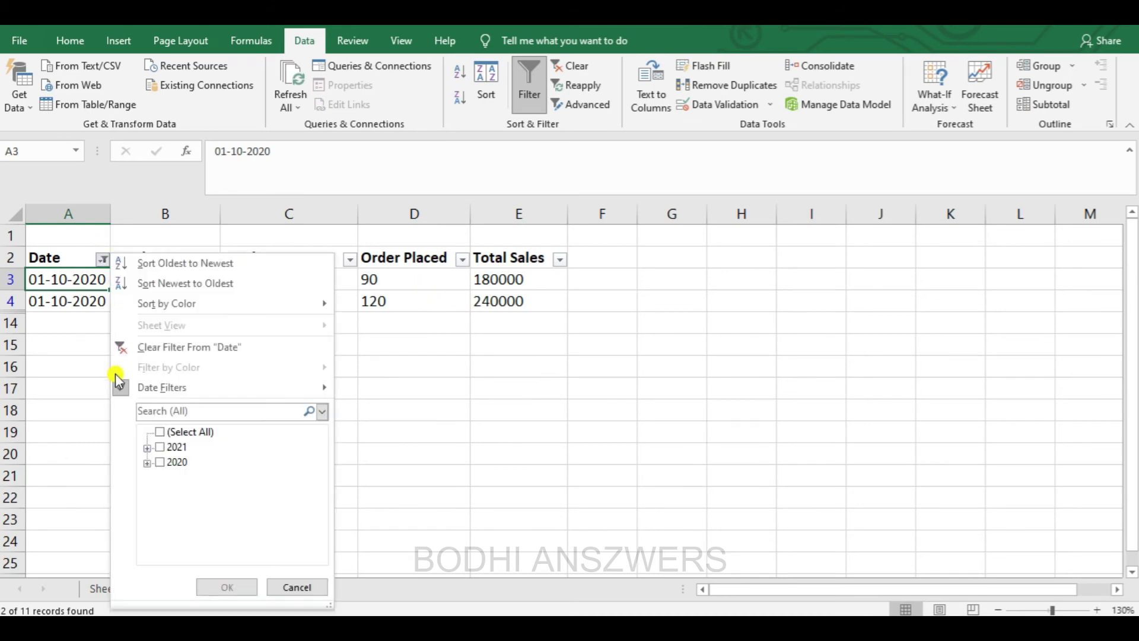
left_click(149, 389)
left_click(182, 346)
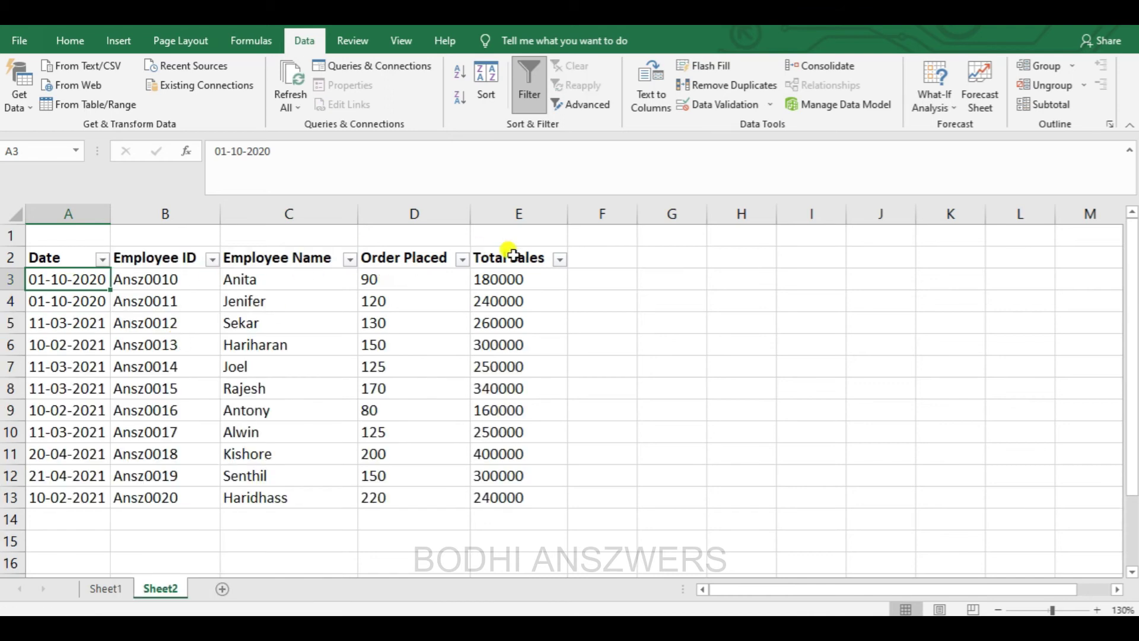
left_click(102, 259)
mouse_move(181, 386)
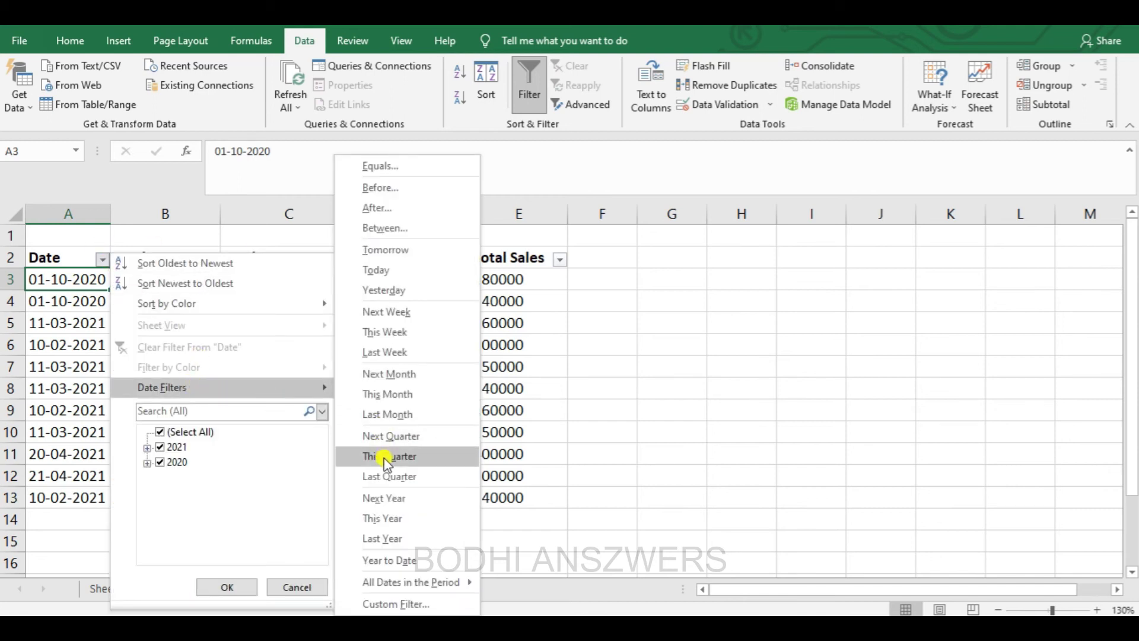
left_click(387, 518)
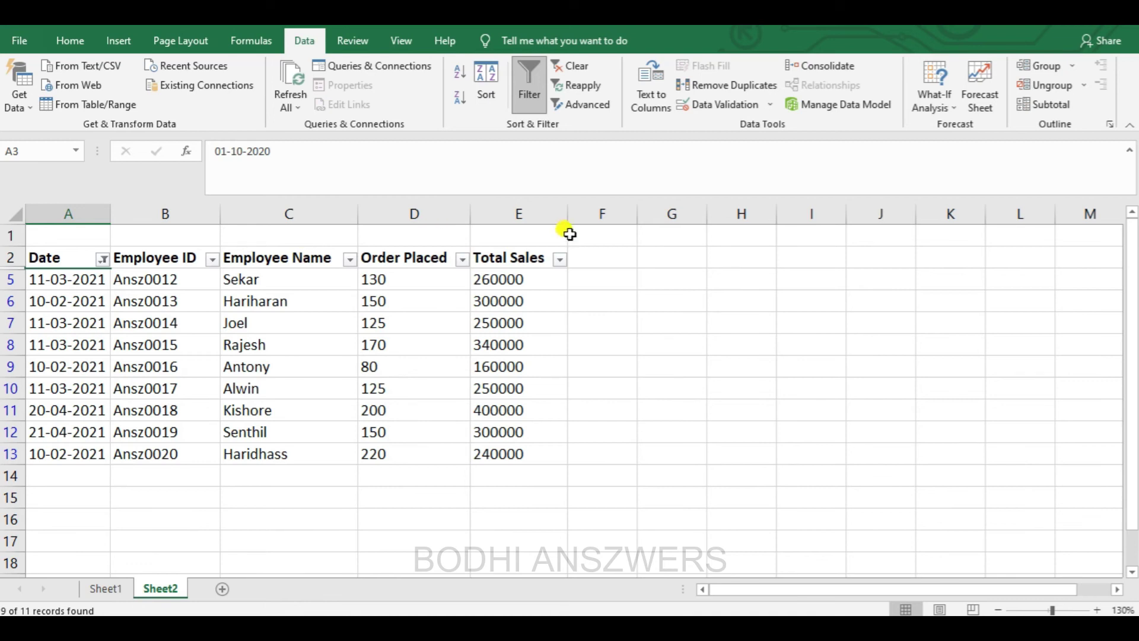
Apply a number filter to the Total Sales column that shows only values greater than 300000.
left_click(559, 259)
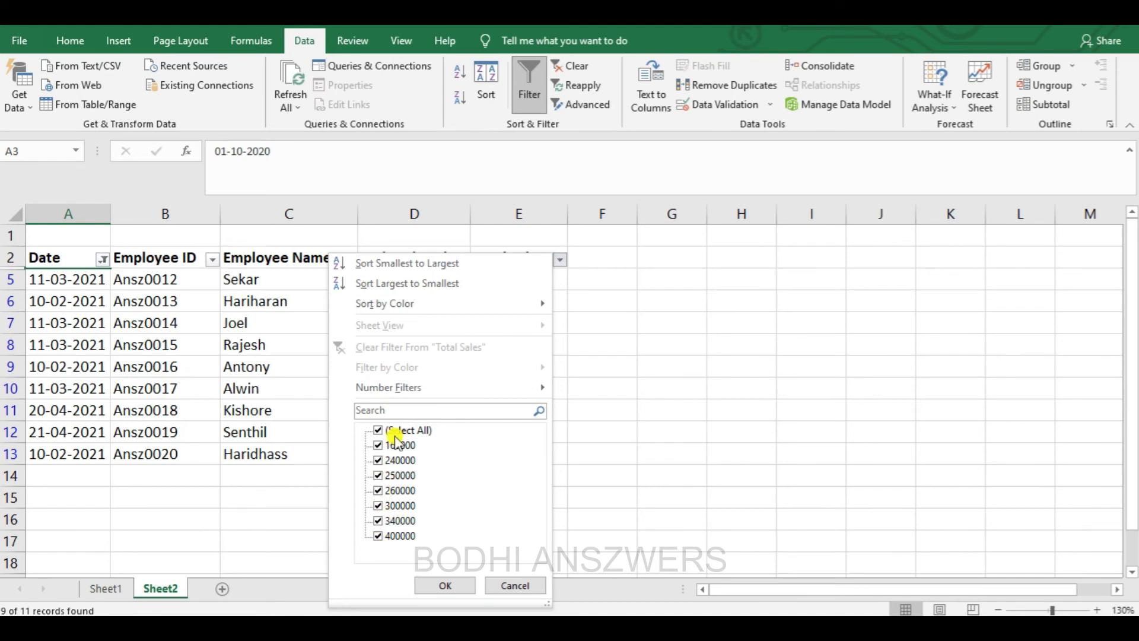
mouse_move(391, 398)
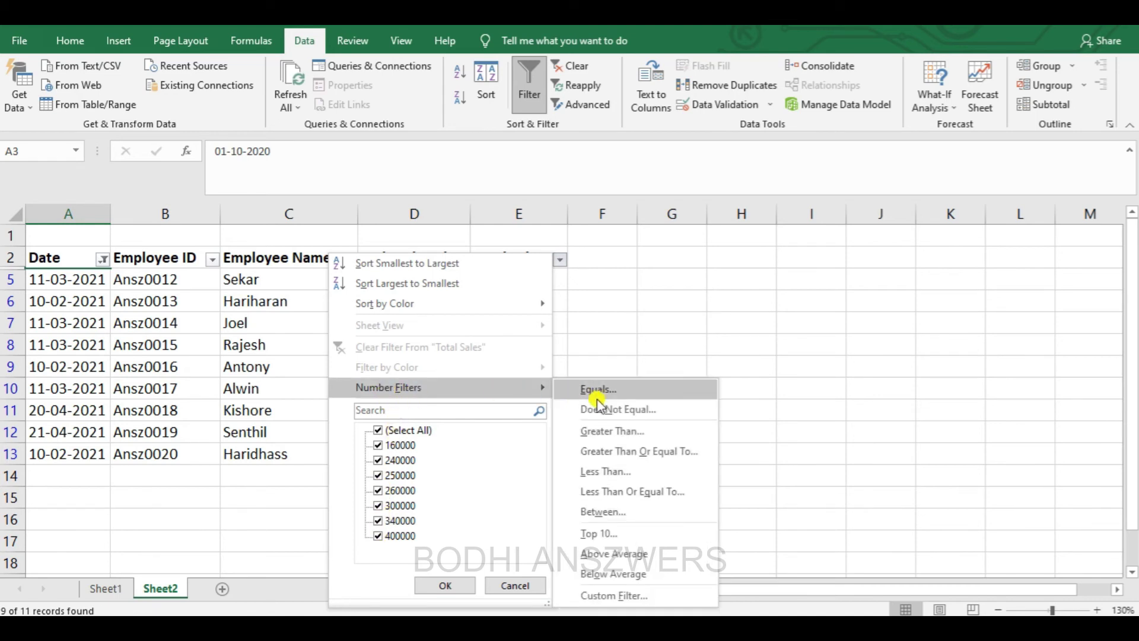
left_click(620, 434)
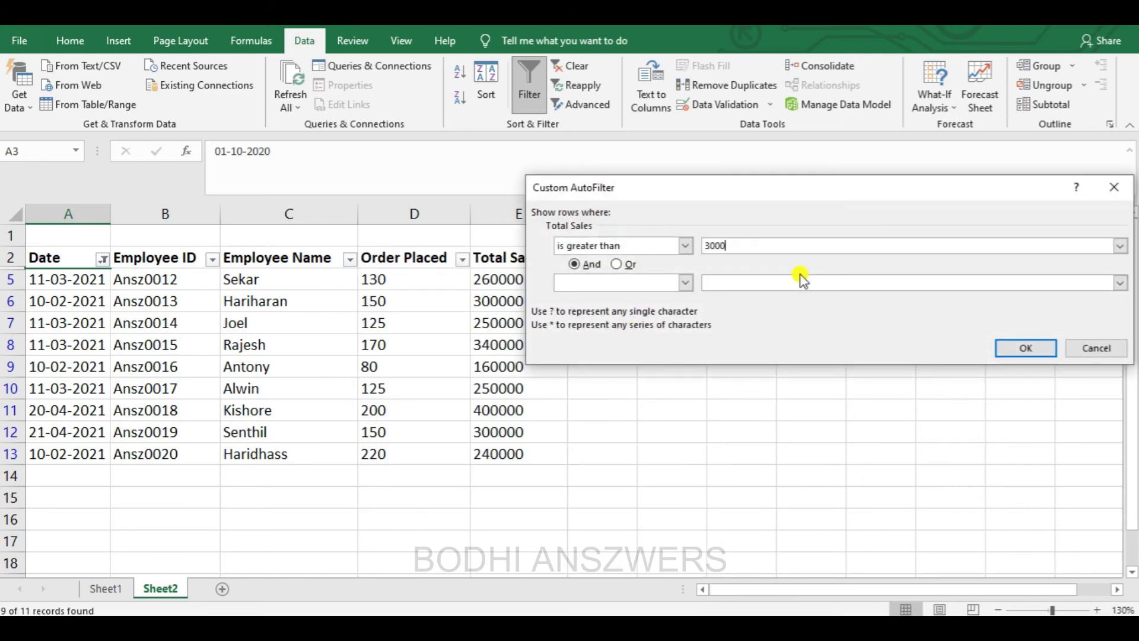
left_click(1030, 349)
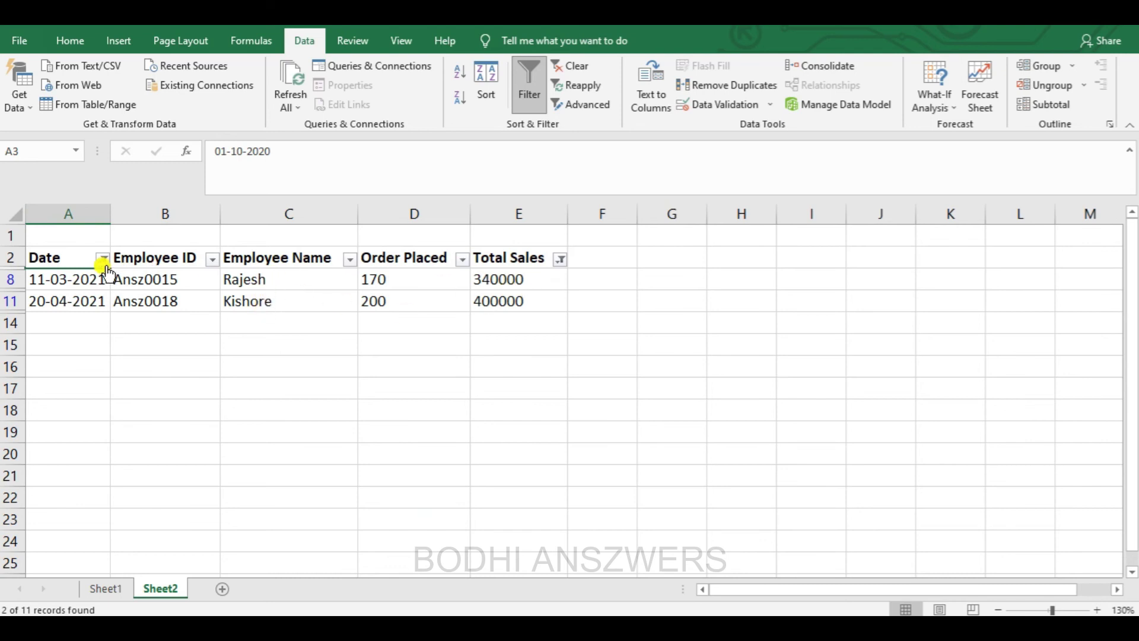
Clear all active filters from the employee sales table at once.
mouse_move(108, 271)
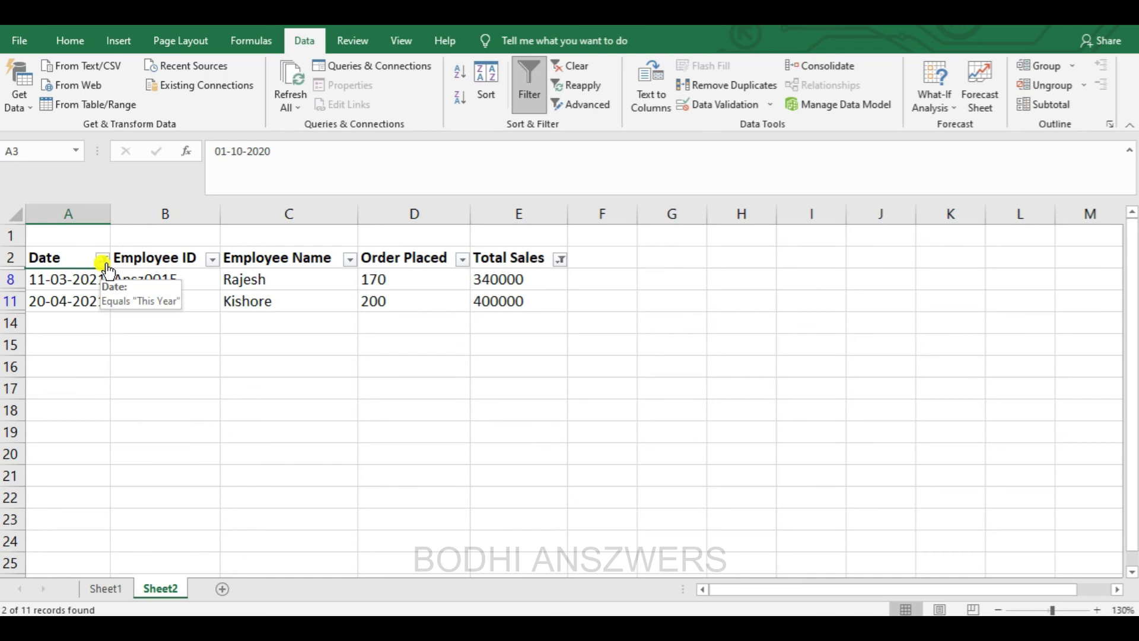
left_click(568, 65)
left_click(584, 383)
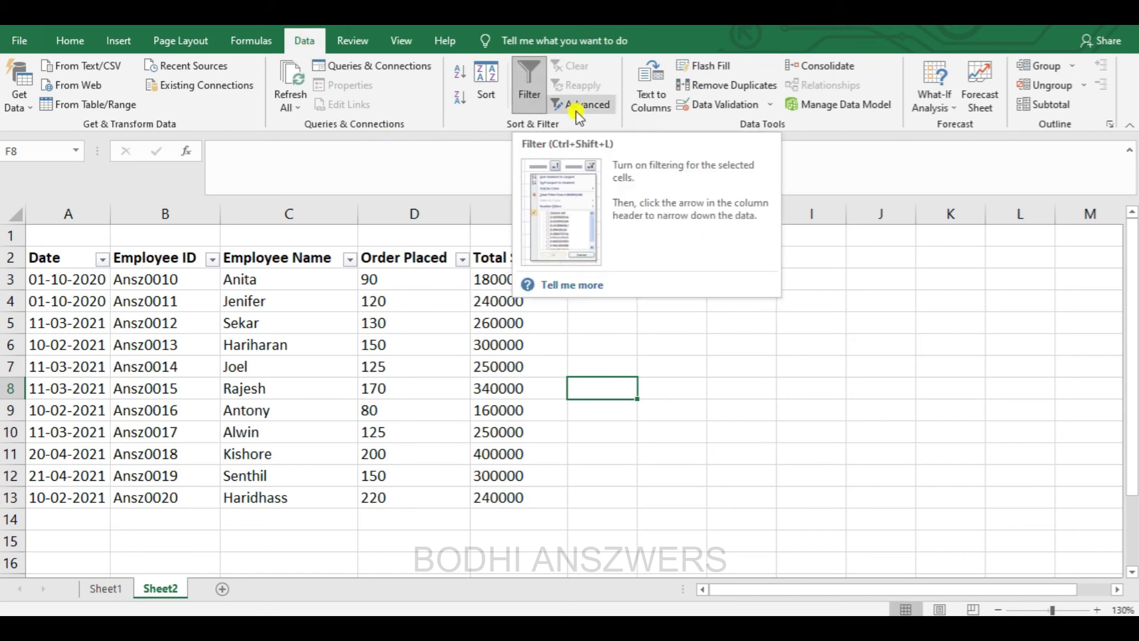
left_click(623, 338)
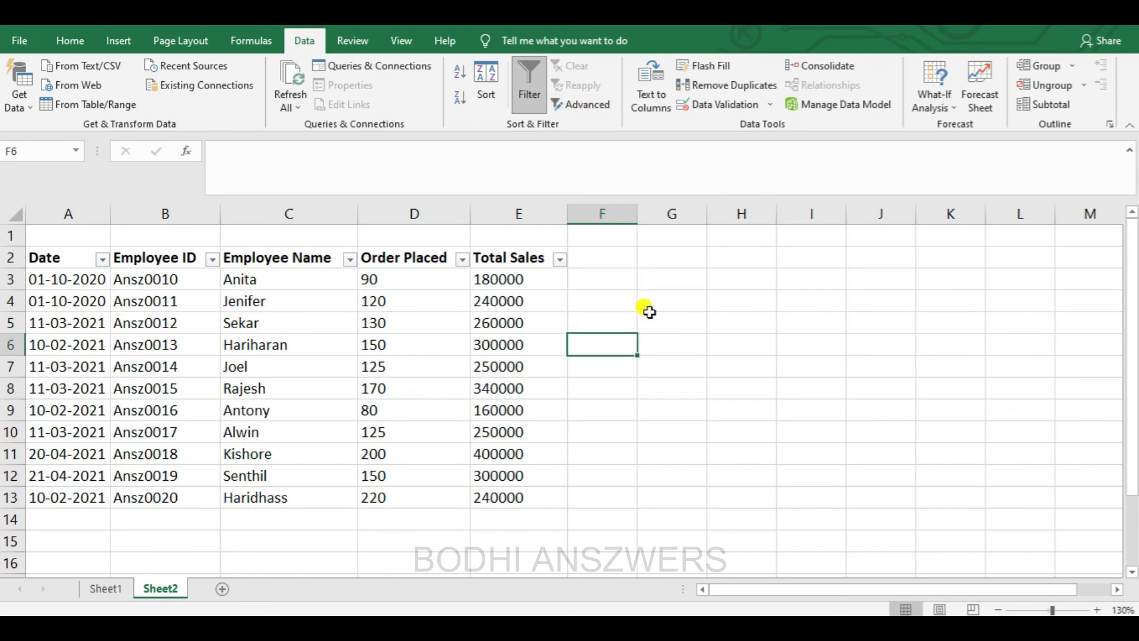
Build a criteria list in G3:G8 with the heading Employee Name and five employees' names from the table below it.
left_click(653, 284)
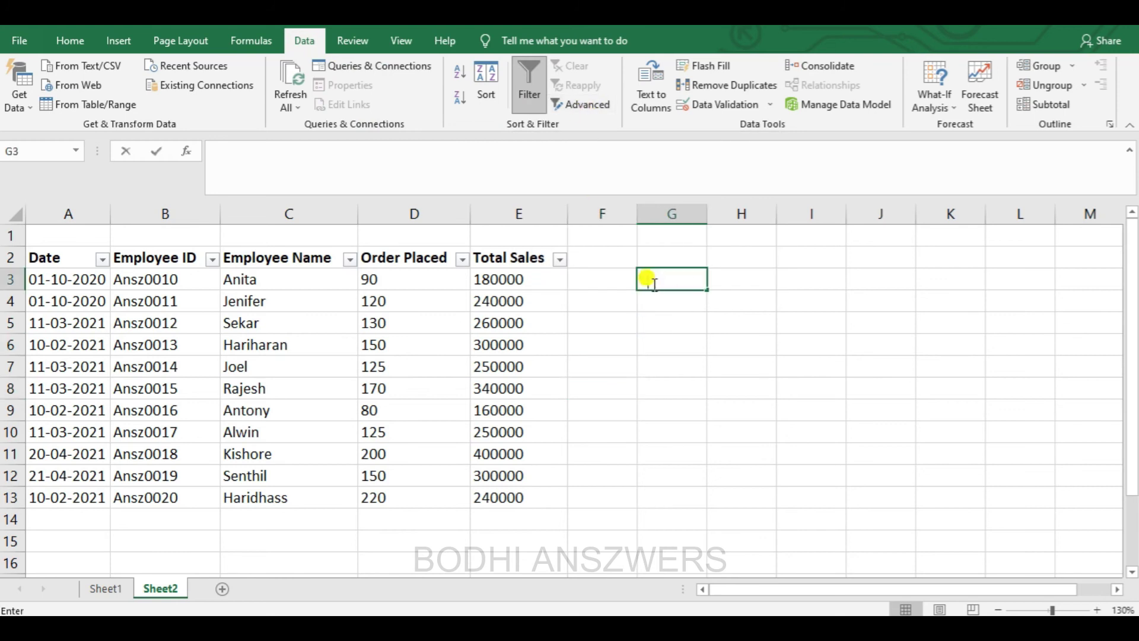
type("Employee Name")
key("Return")
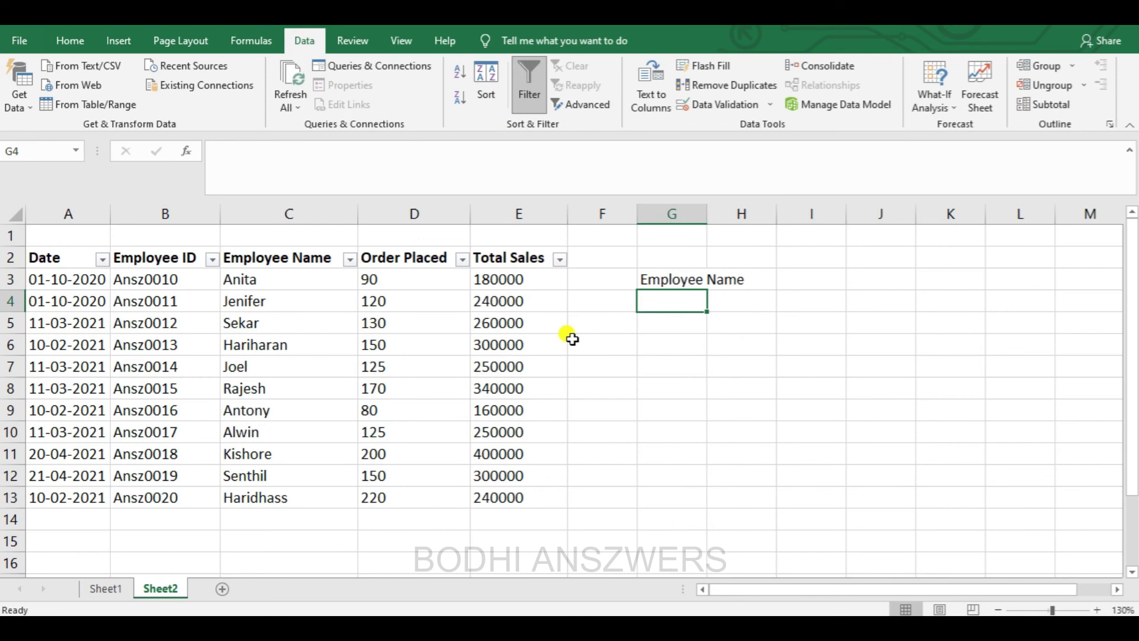
type("Anita")
key("Return")
type("Joel")
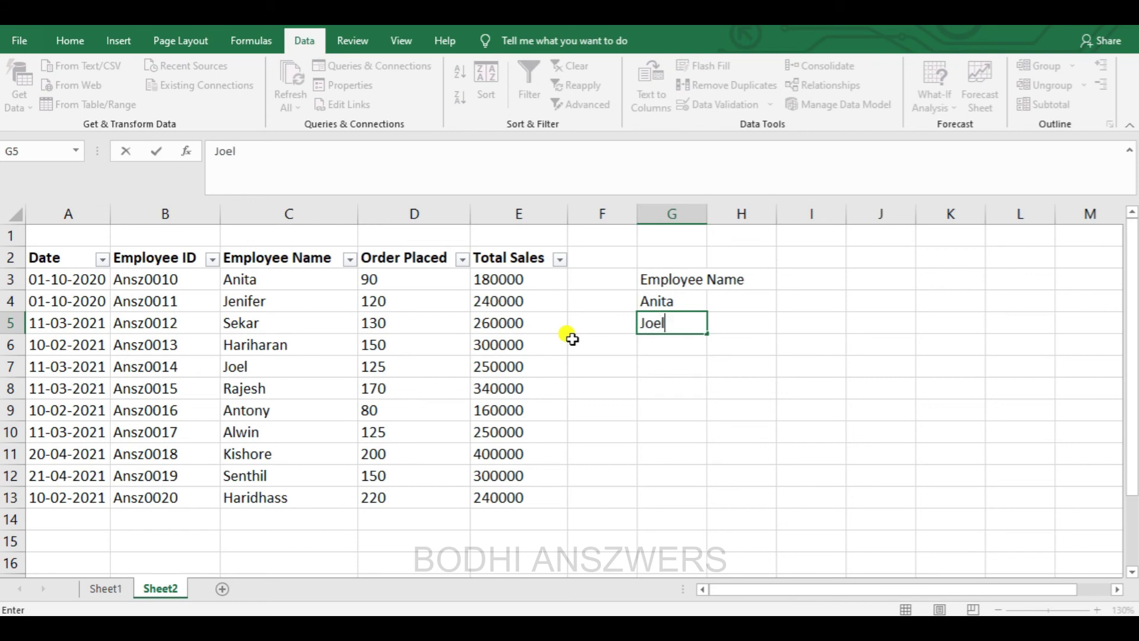
key("Return")
type("Rajesh")
key("Return")
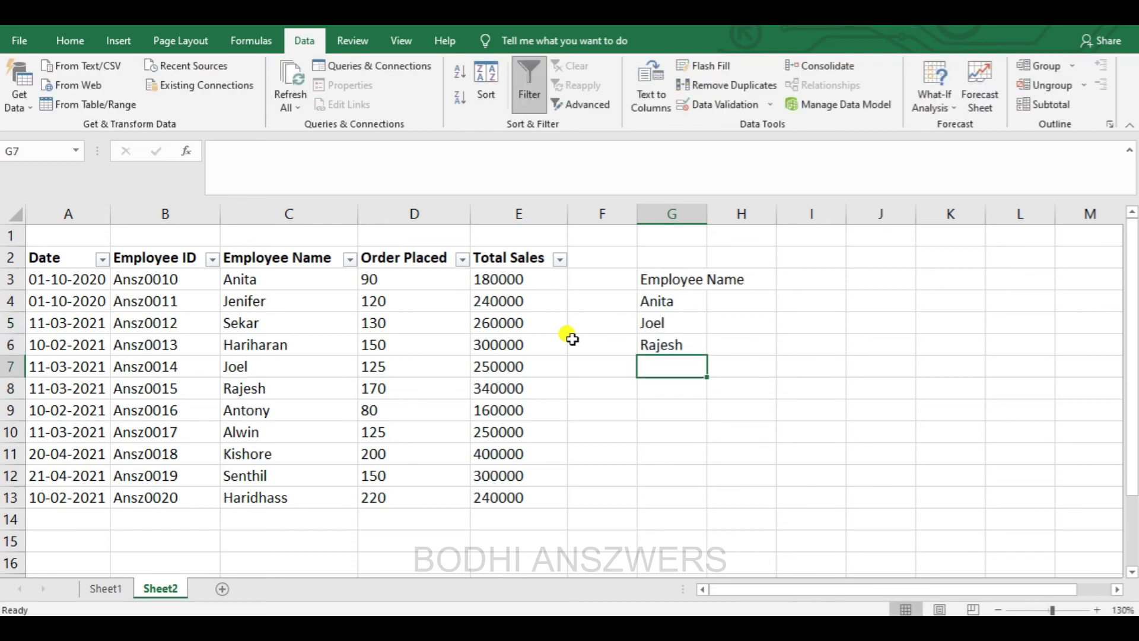
type("Alwin")
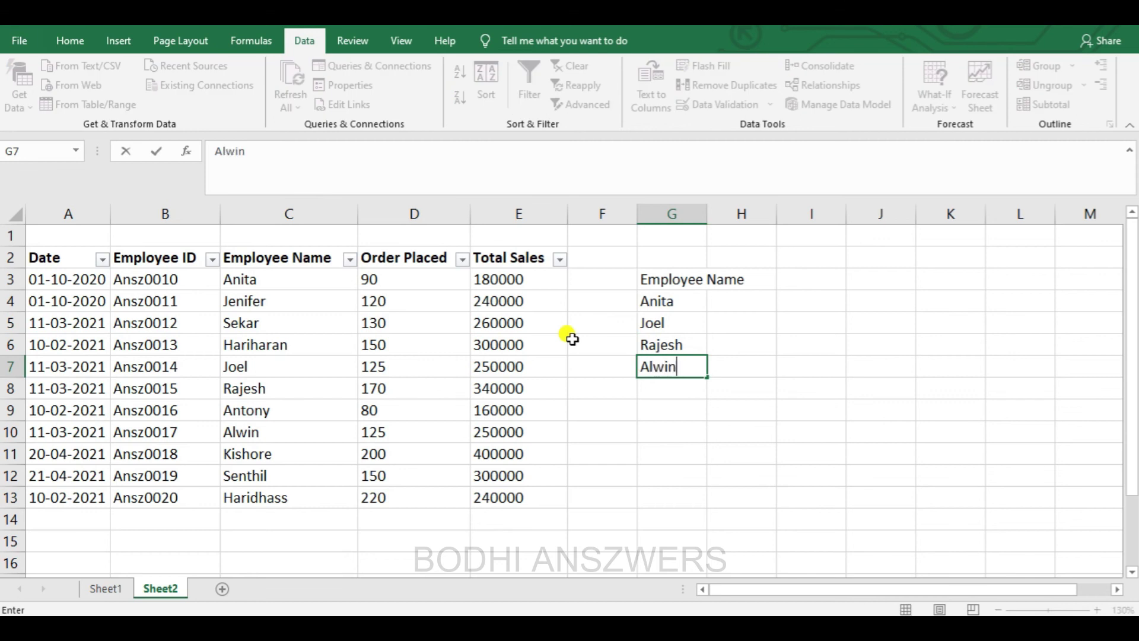
key("Return")
type("Senthi")
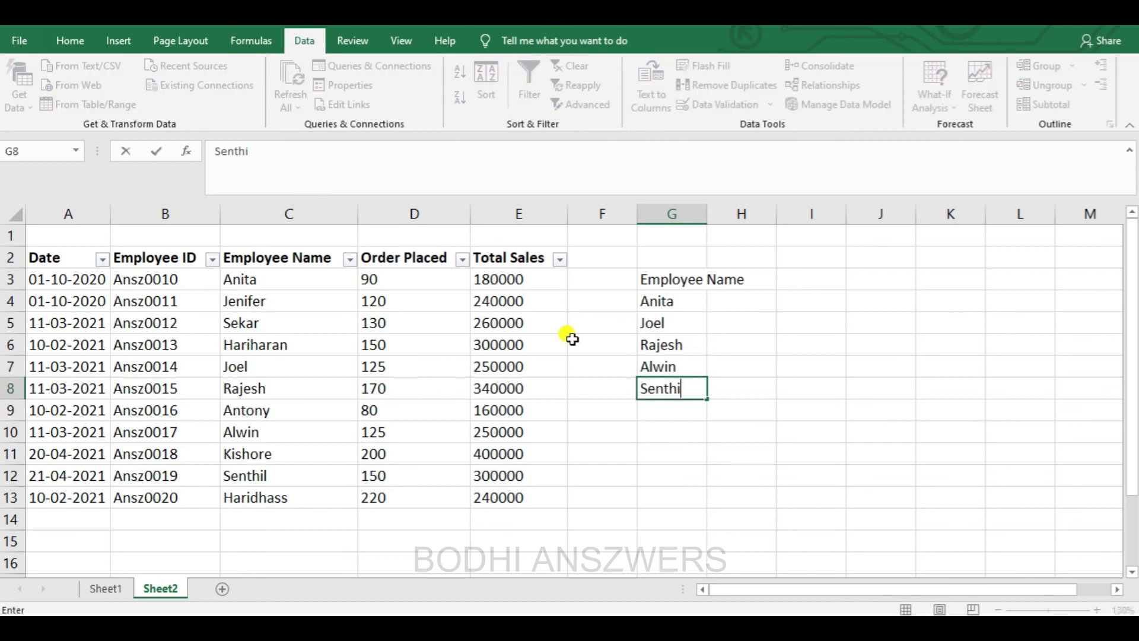
key("Return")
key("Up")
key("Up")
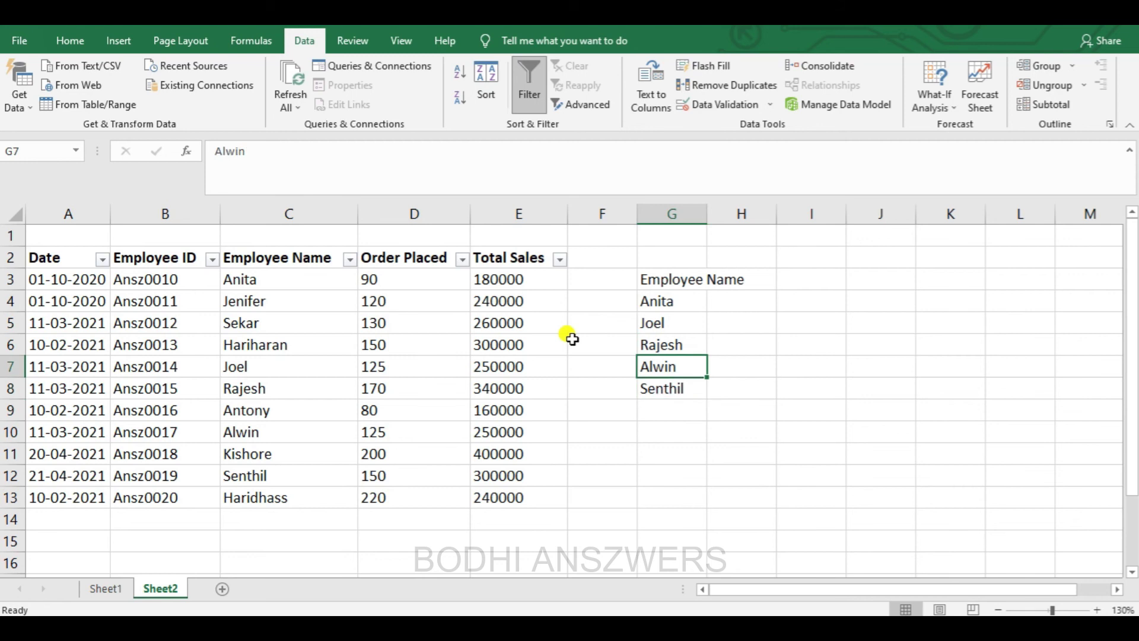
Run an Advanced Filter in place on list range A2:E13 with G3:G8 as the criteria range.
left_click(601, 106)
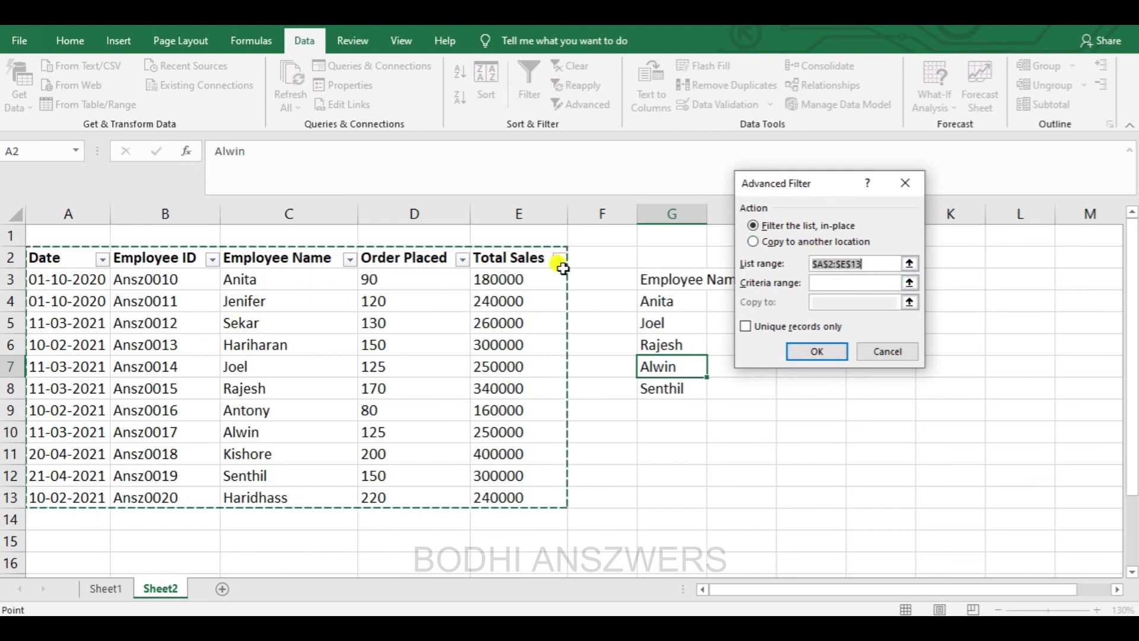
left_click_drag(66, 256, 508, 412)
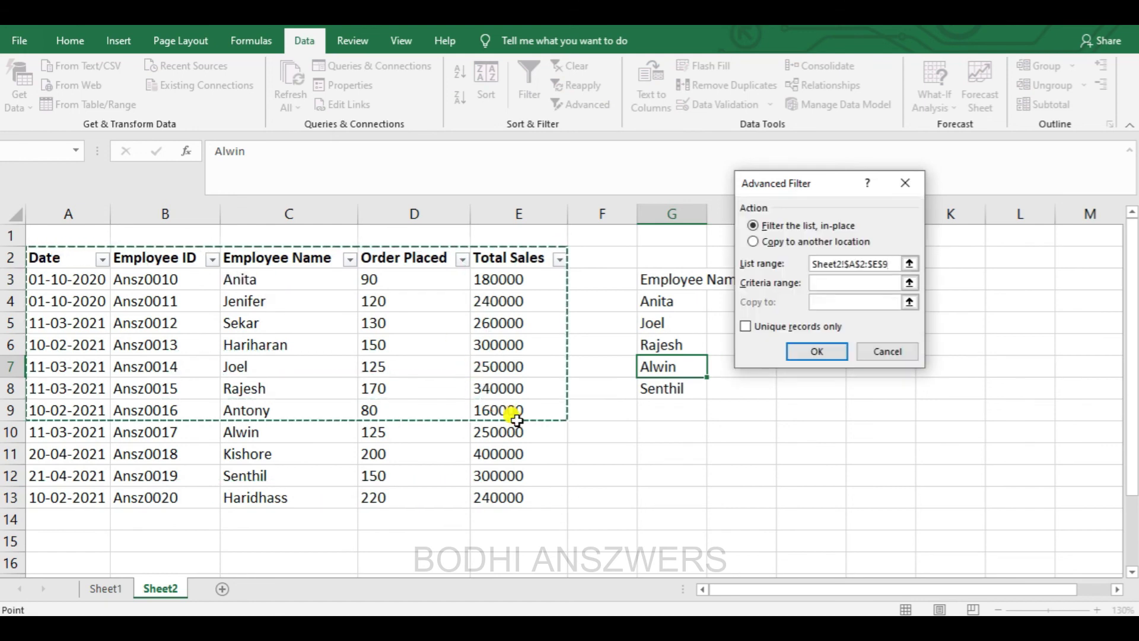
key("shift+Down")
key("shift+Down")
key("shift+Down")
key("shift+Down")
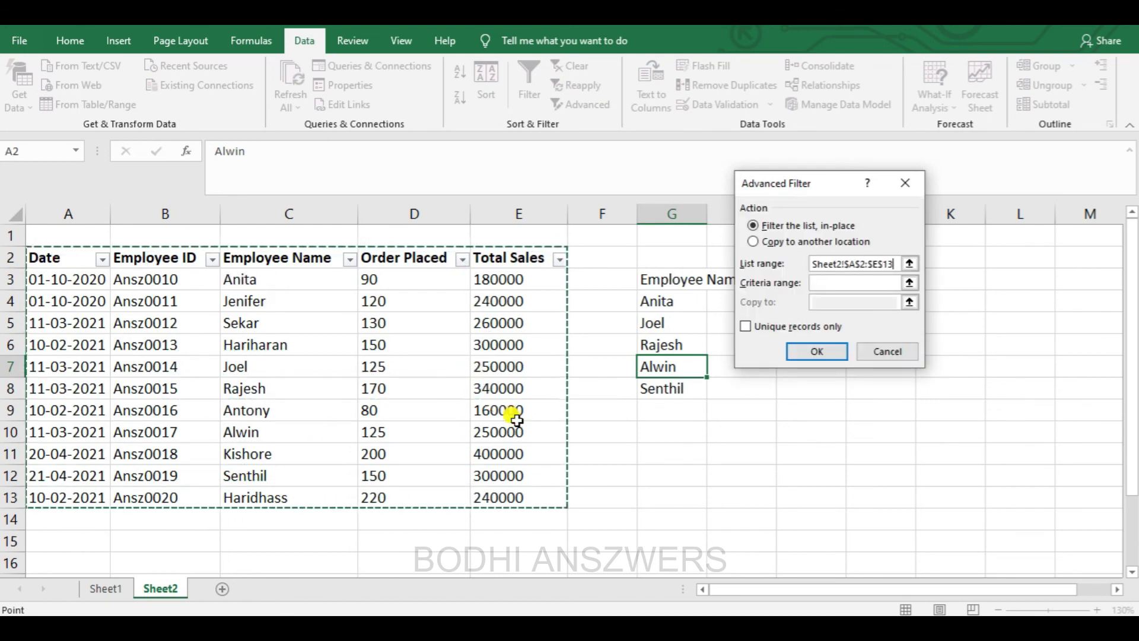
left_click(846, 279)
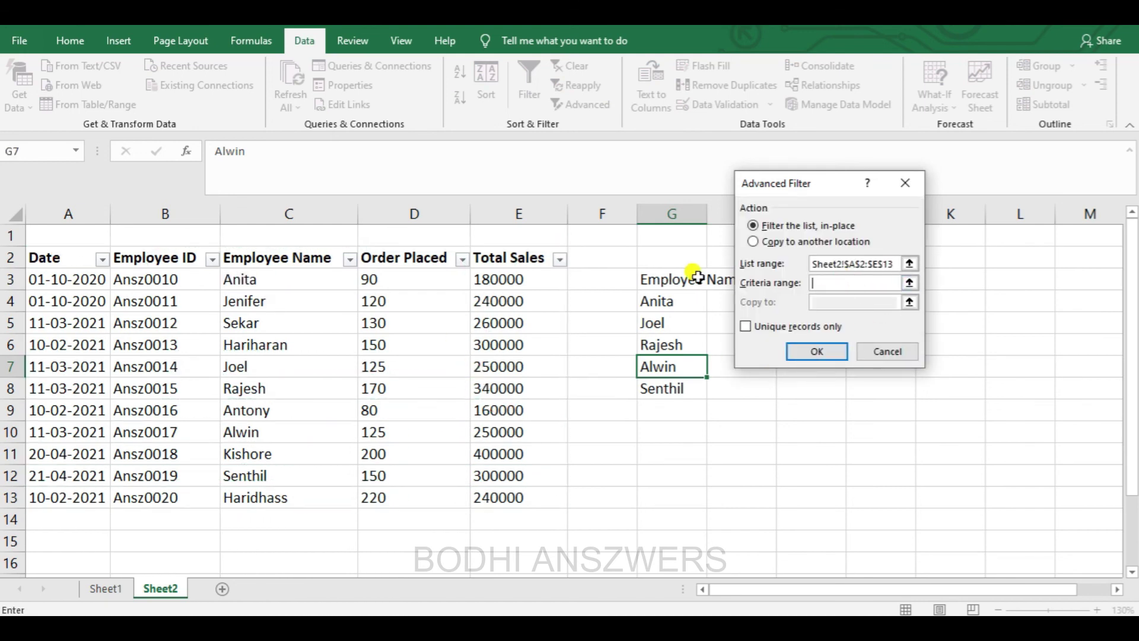
left_click_drag(675, 279, 674, 388)
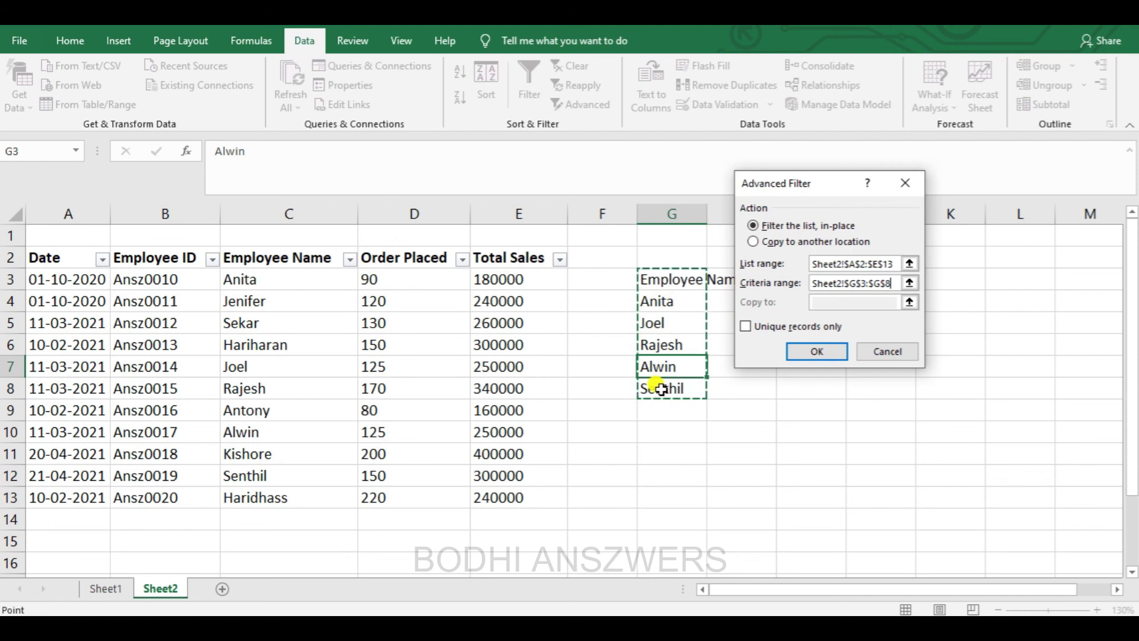
left_click(816, 349)
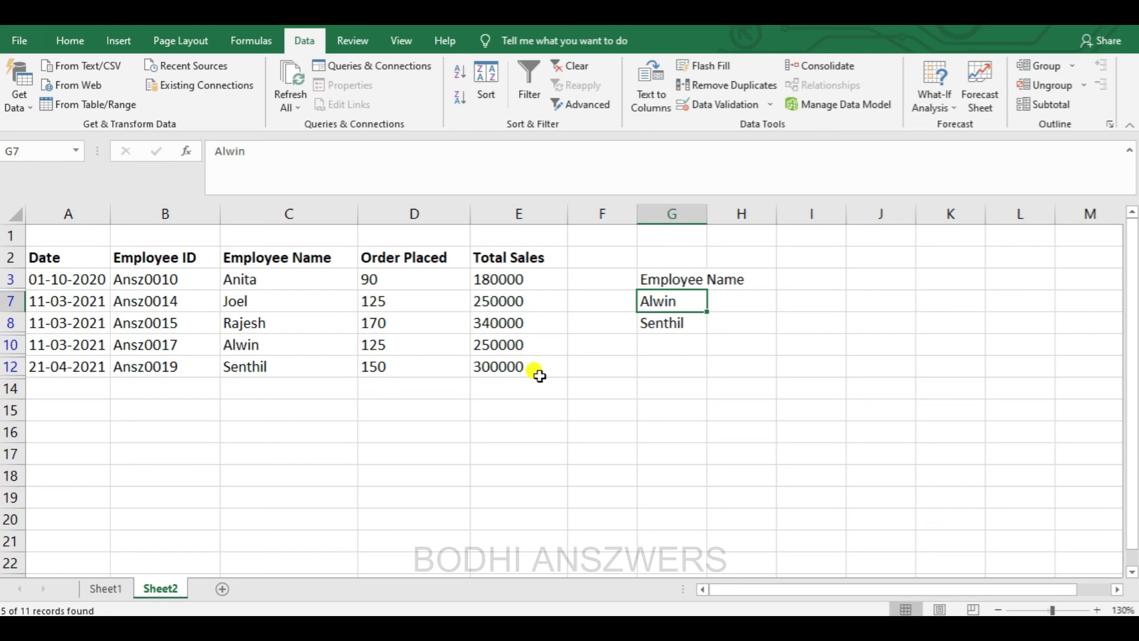
Return to the student marksheet on Sheet1.
left_click(109, 589)
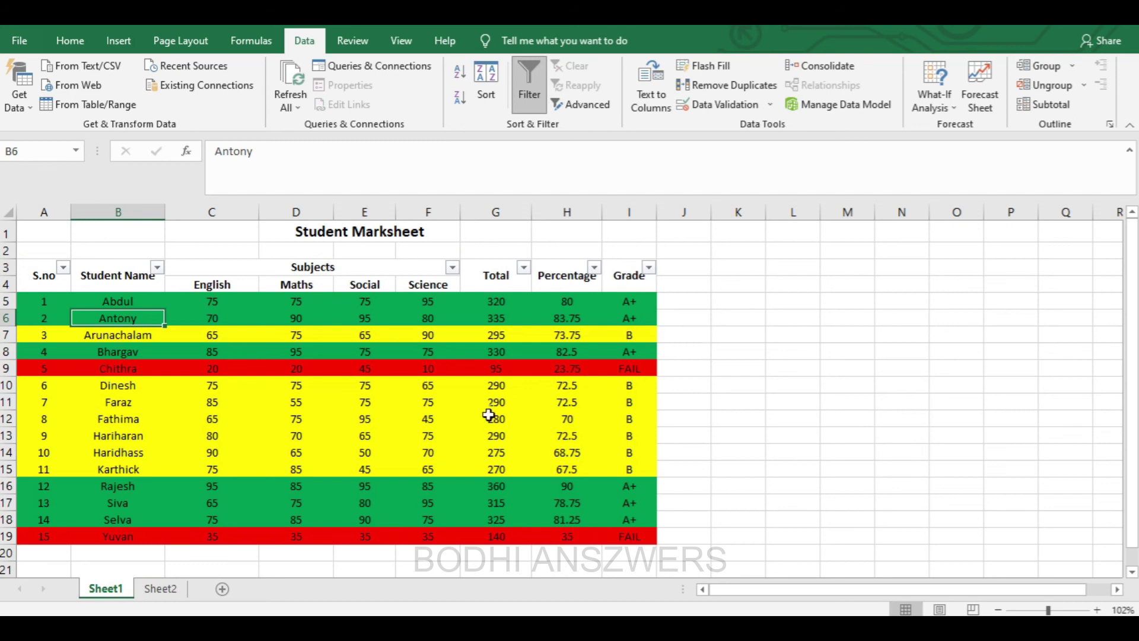